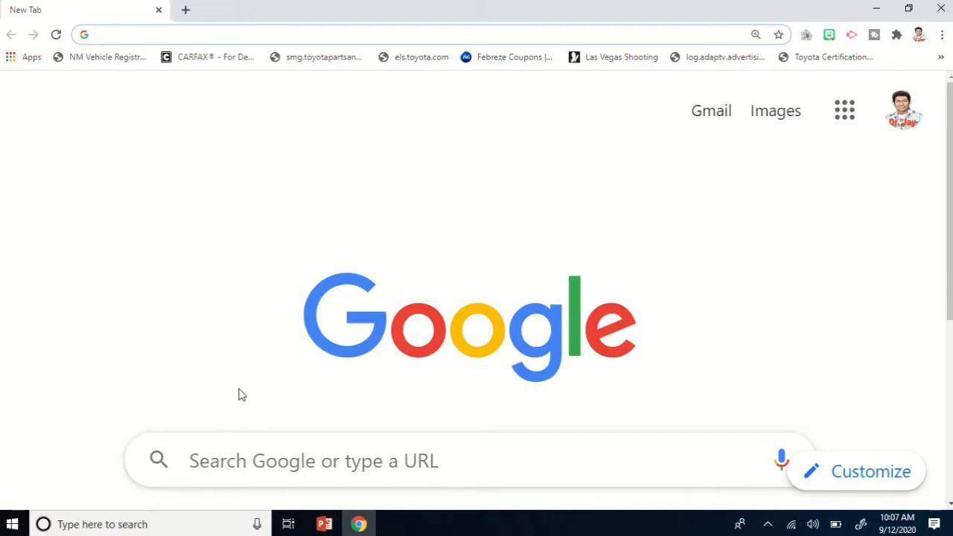
# Go to login.live.com to reach the Microsoft account sign-in page.
pyautogui.click(237, 460)
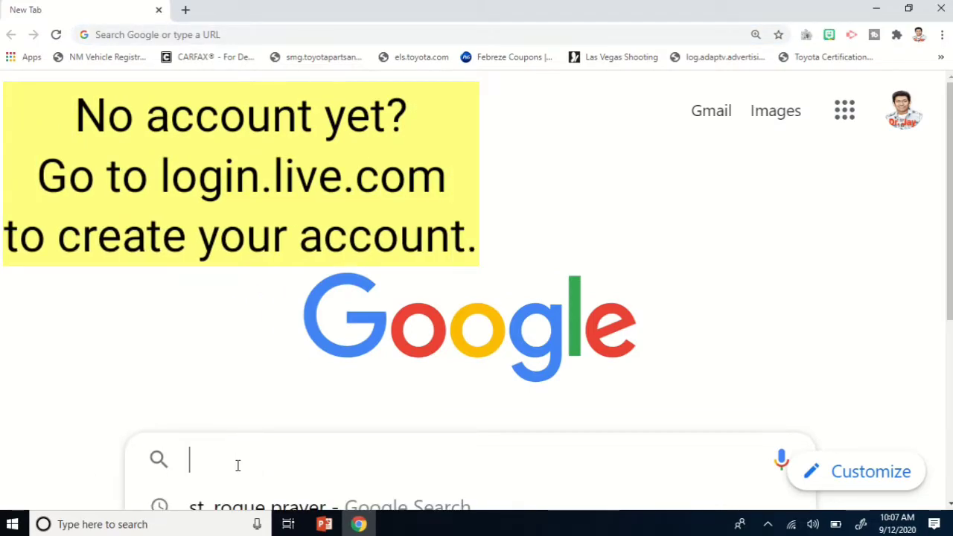
pyautogui.write('log')
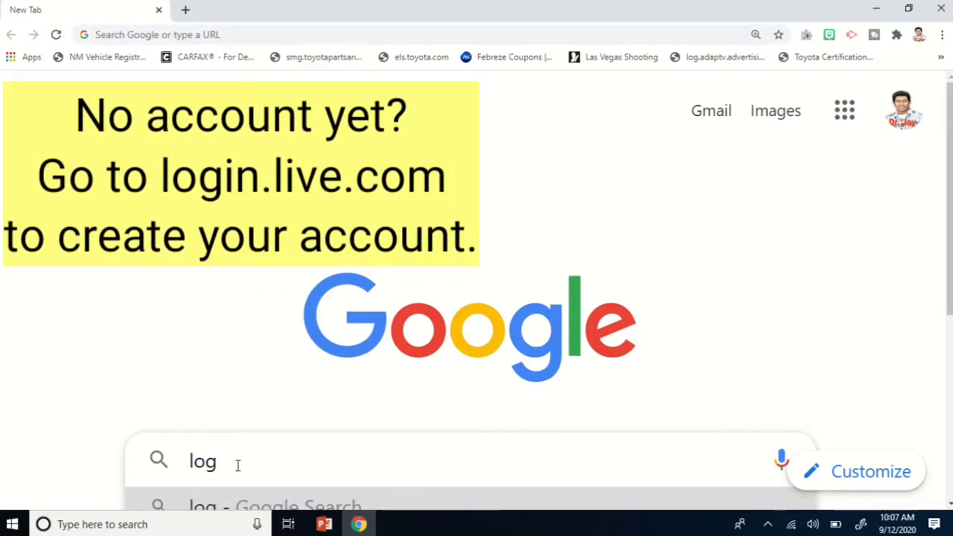
pyautogui.press('BackSpace')
pyautogui.write('gin')
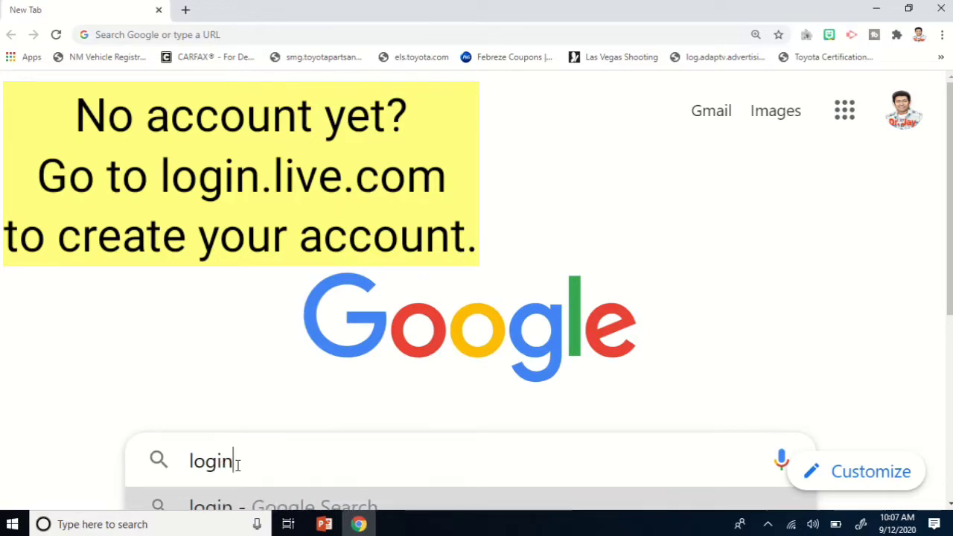
pyautogui.write('.liv')
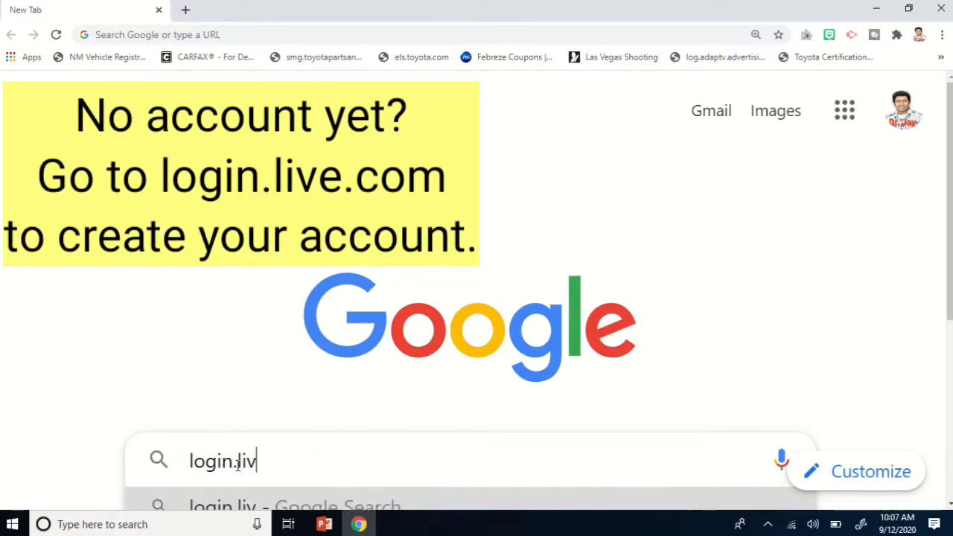
pyautogui.write('e.com')
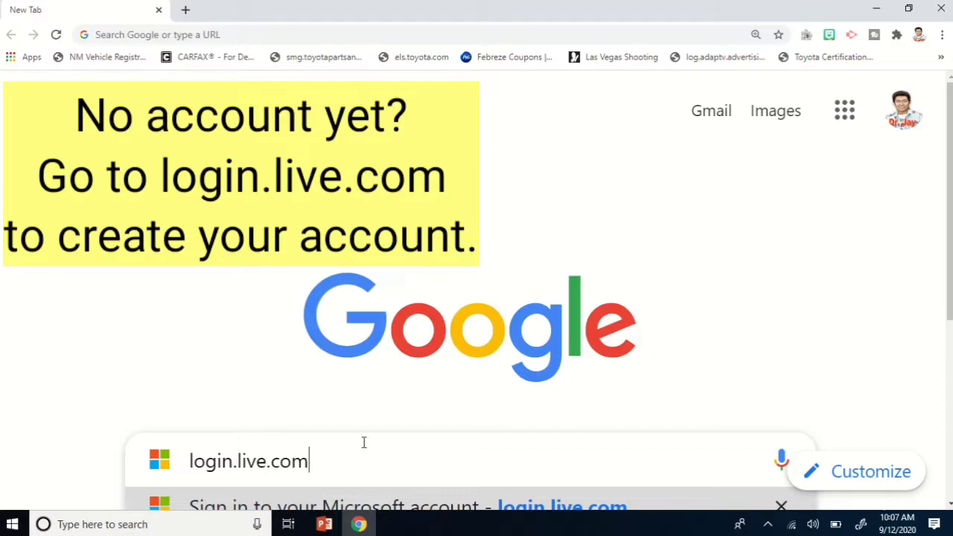
pyautogui.hotkey('ctrl', '+')
pyautogui.hotkey('ctrl', '+')
pyautogui.hotkey('ctrl', '+')
pyautogui.hotkey('ctrl', '+')
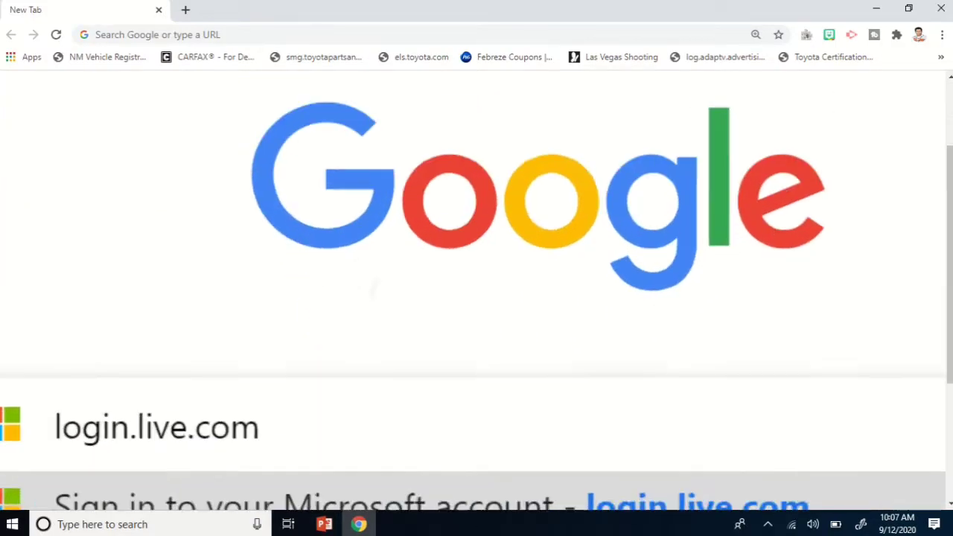
pyautogui.press('Return')
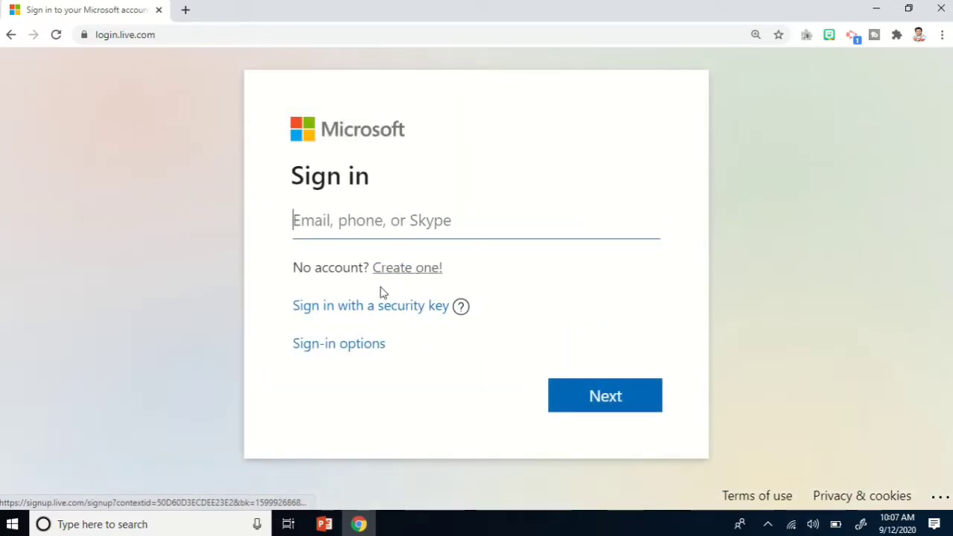
# Open the Create account page from the Microsoft sign-in form and enlarge it for reading.
pyautogui.hotkey('ctrl', '+')
pyautogui.hotkey('ctrl', '+')
pyautogui.hotkey('ctrl', '+')
pyautogui.hotkey('ctrl', '+')
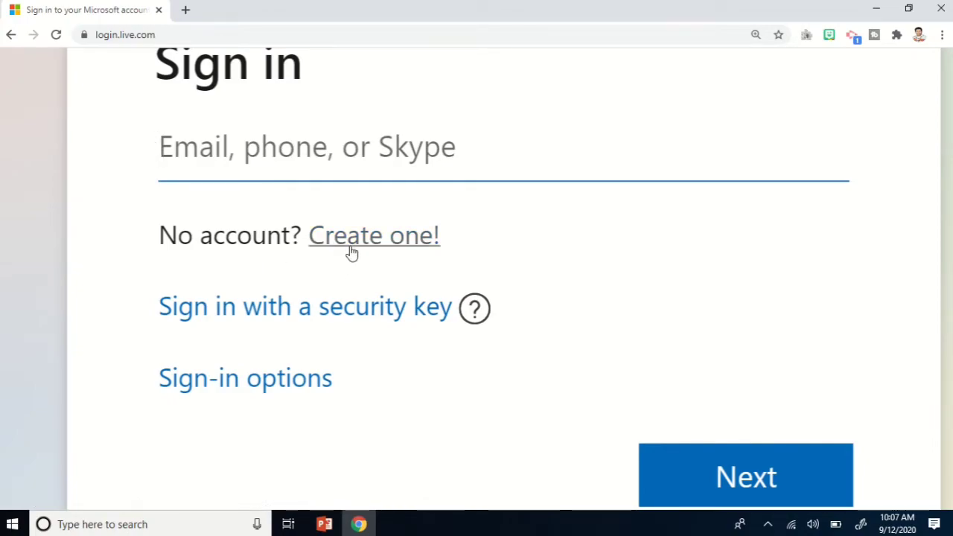
pyautogui.click(397, 250)
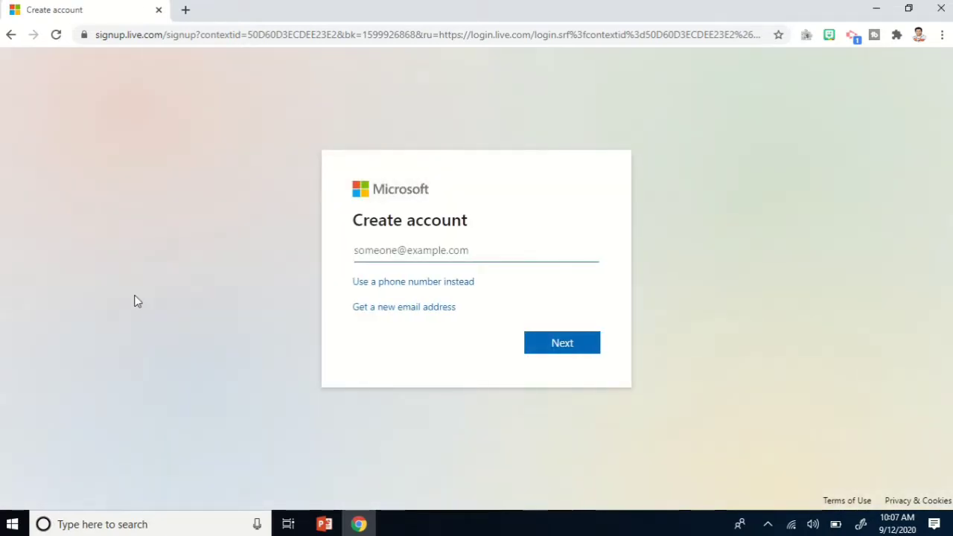
pyautogui.hotkey('ctrl', '+')
pyautogui.hotkey('ctrl', '+')
pyautogui.hotkey('ctrl', '+')
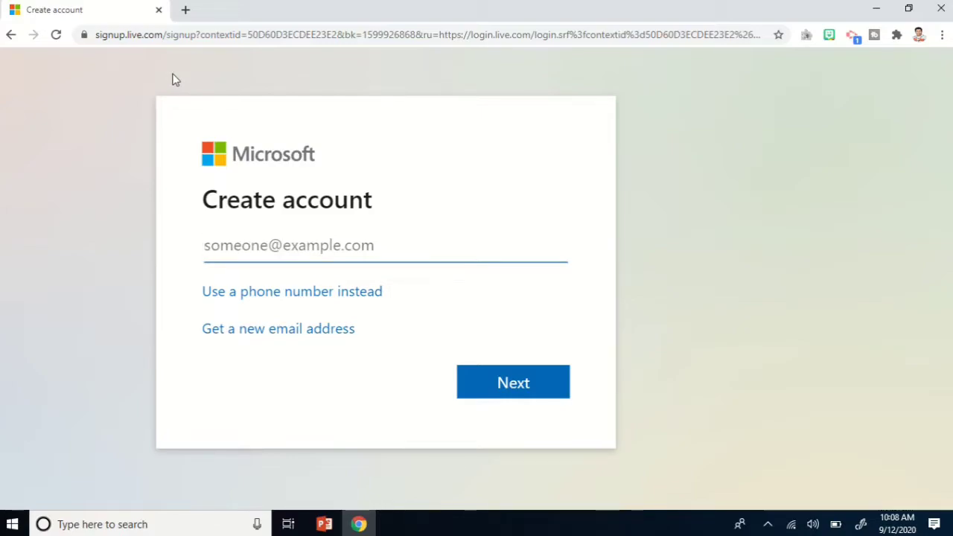
# Go to office.com in a new browser tab.
pyautogui.hotkey('ctrl', 't')
pyautogui.click(240, 466)
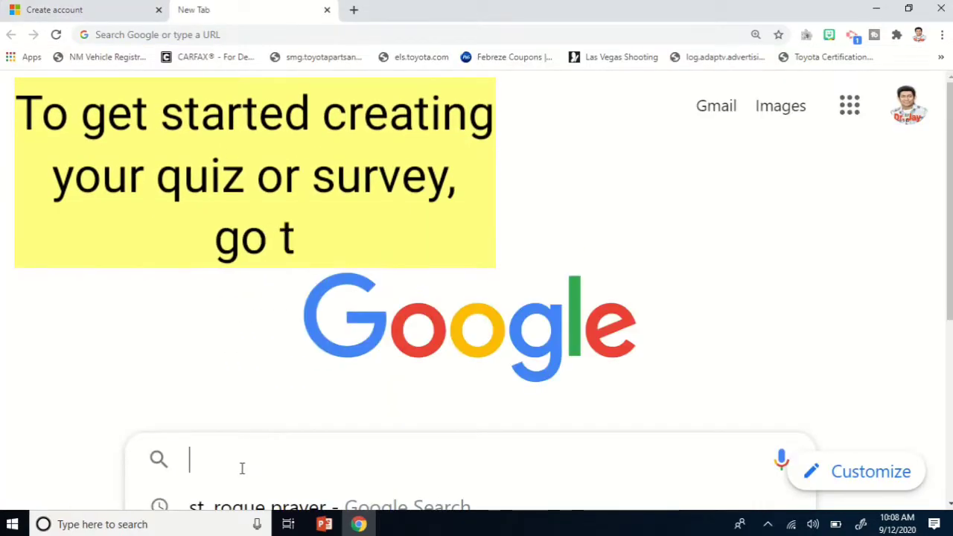
pyautogui.write('officelc')
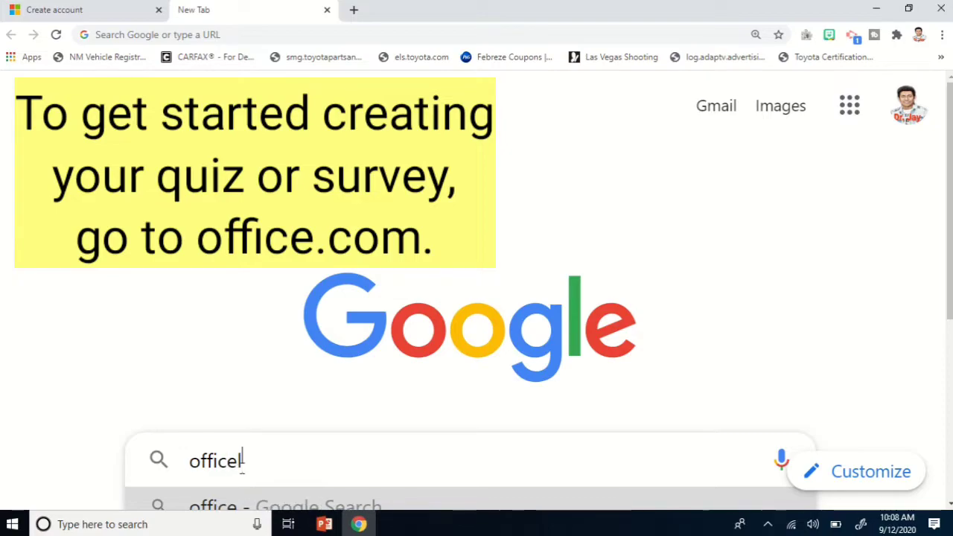
pyautogui.press('BackSpace')
pyautogui.press('BackSpace')
pyautogui.write('.com')
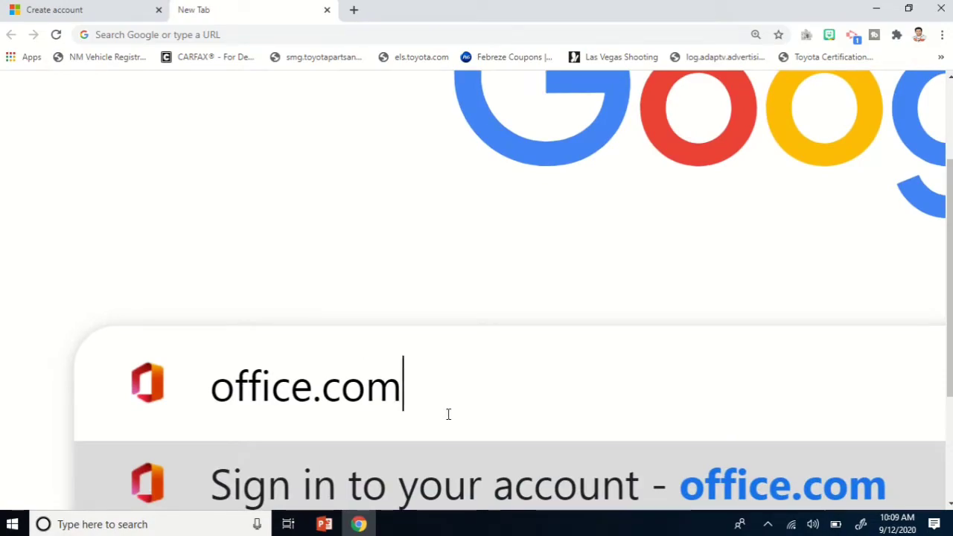
pyautogui.press('Return')
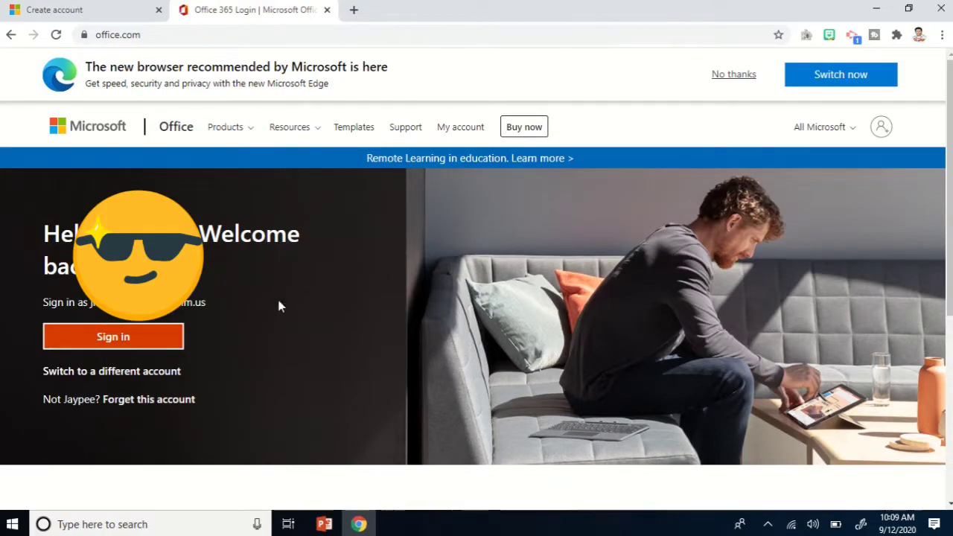
# Sign in to Office as the remembered account by entering the account password, and decline to stay signed in.
pyautogui.click(134, 339)
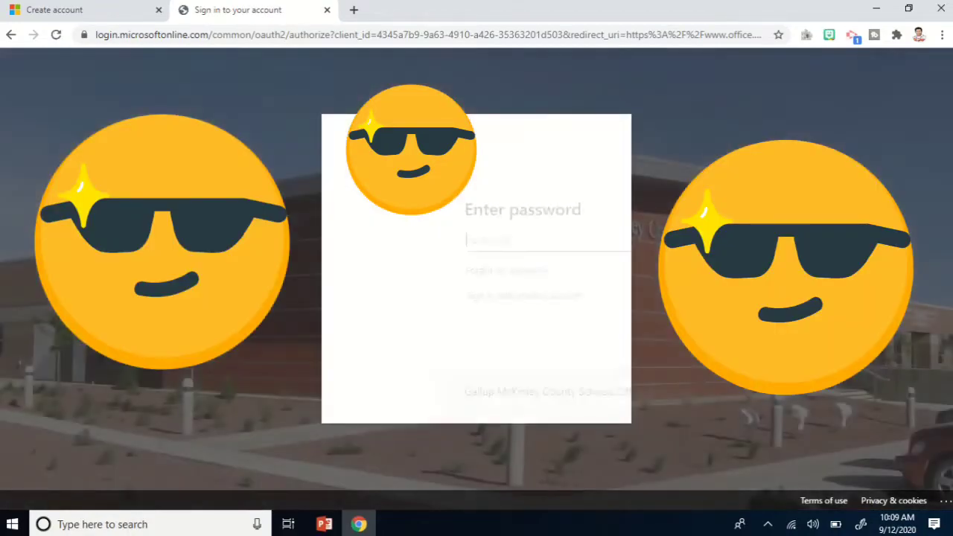
pyautogui.write('•')
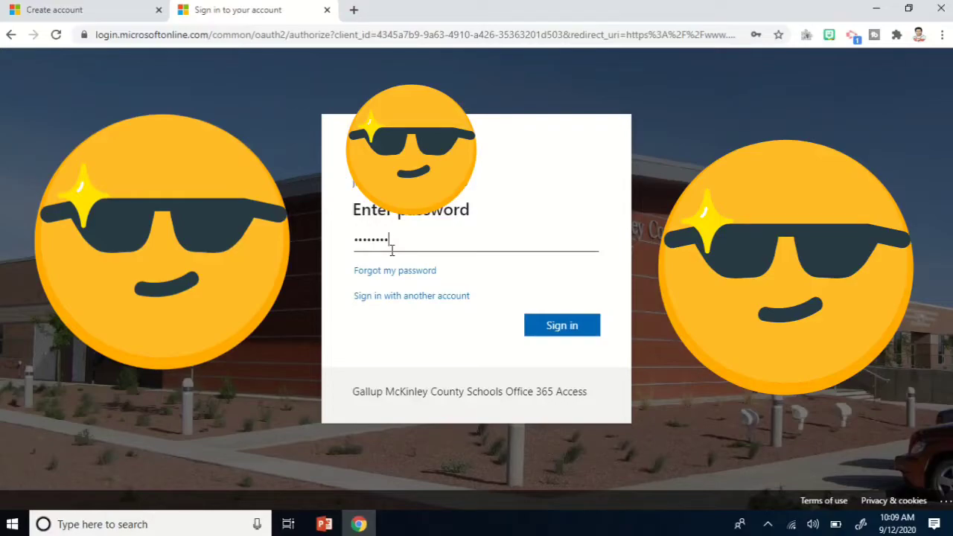
pyautogui.click(562, 327)
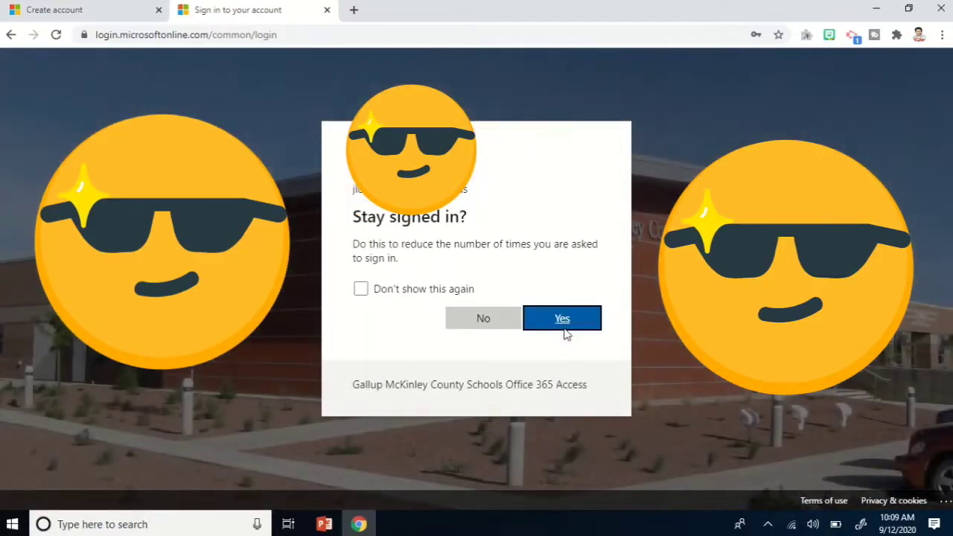
pyautogui.click(504, 329)
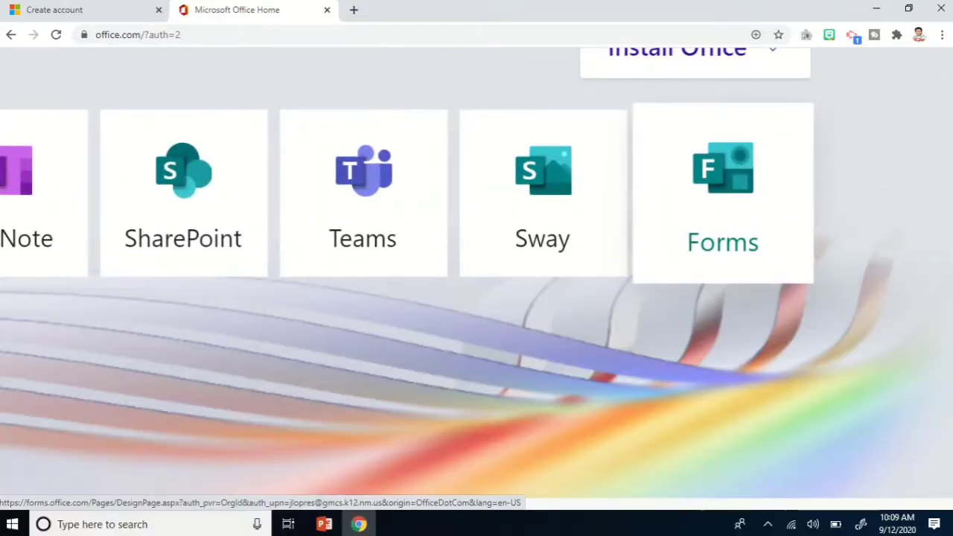
# Open Forms from the Office home page and create a new quiz.
pyautogui.click(724, 190)
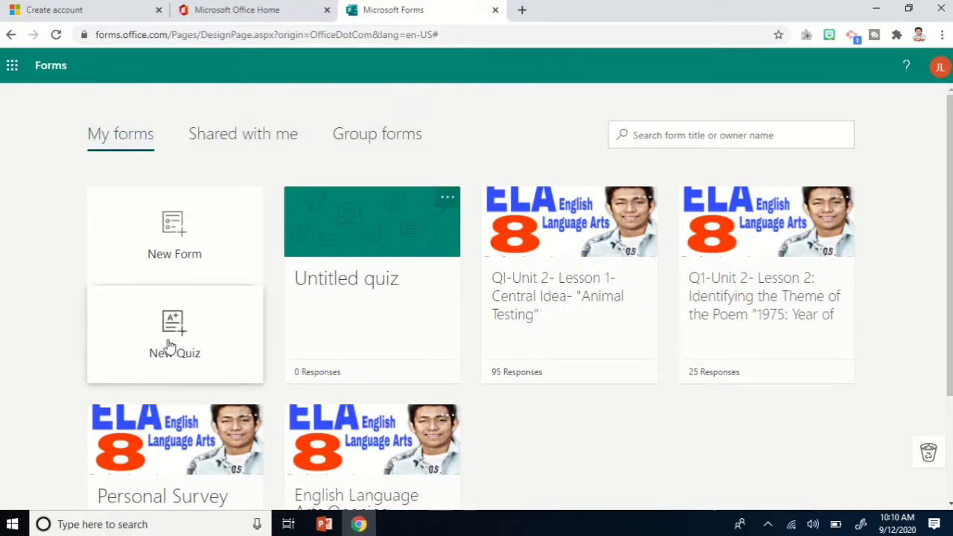
pyautogui.click(221, 354)
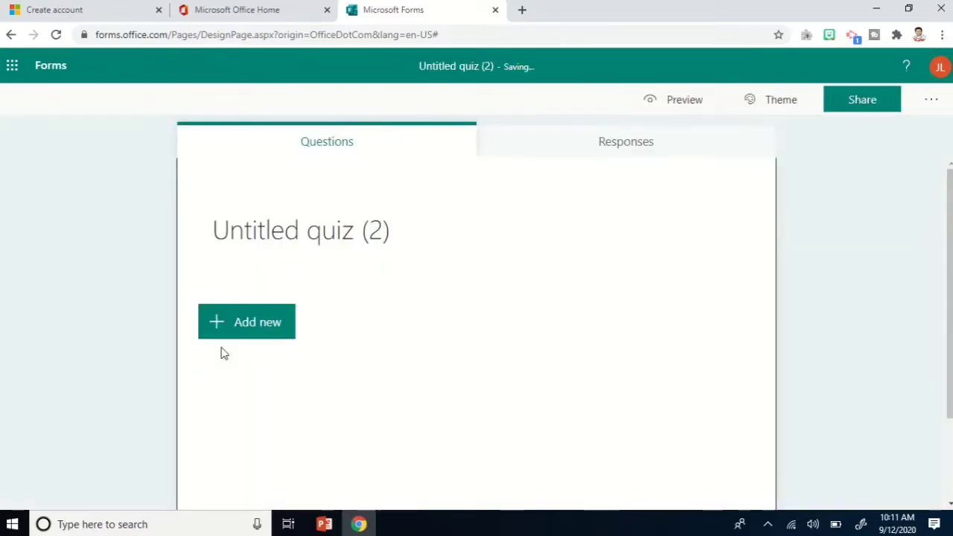
# Title the new quiz "Quiz 1.5" and leave its description empty.
pyautogui.click(360, 240)
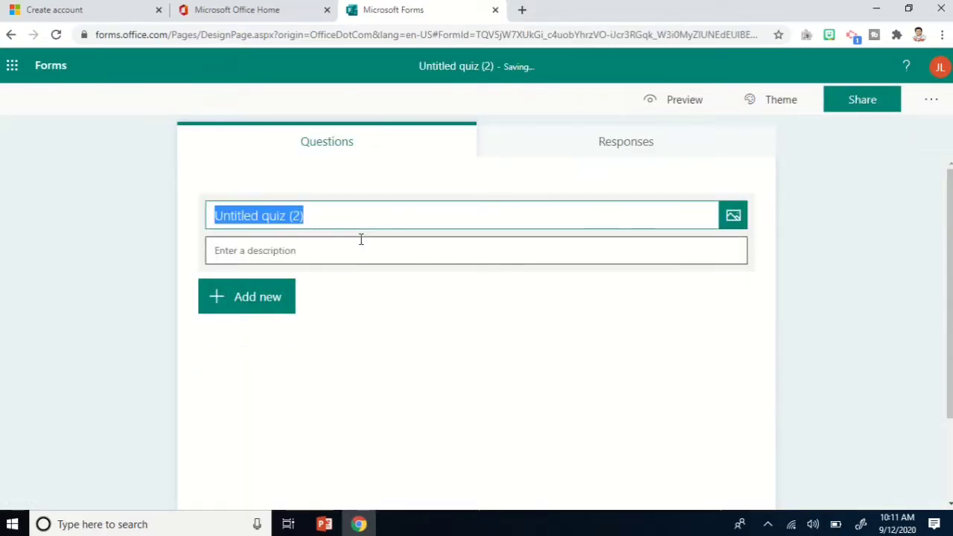
pyautogui.click(341, 219)
pyautogui.press('BackSpace')
pyautogui.press('BackSpace')
pyautogui.press('BackSpace')
pyautogui.press('BackSpace')
pyautogui.press('BackSpace')
pyautogui.press('BackSpace')
pyautogui.press('BackSpace')
pyautogui.press('BackSpace')
pyautogui.press('BackSpace')
pyautogui.press('BackSpace')
pyautogui.press('BackSpace')
pyautogui.press('BackSpace')
pyautogui.press('BackSpace')
pyautogui.press('BackSpace')
pyautogui.press('BackSpace')
pyautogui.press('BackSpace')
pyautogui.press('BackSpace')
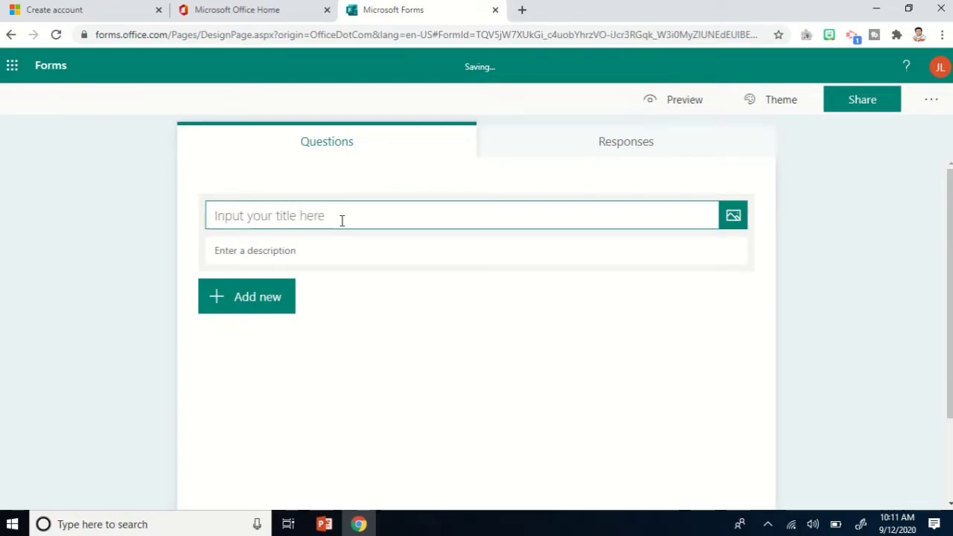
pyautogui.write('Quiz')
pyautogui.press('BackSpace')
pyautogui.press('BackSpace')
pyautogui.write('iz ')
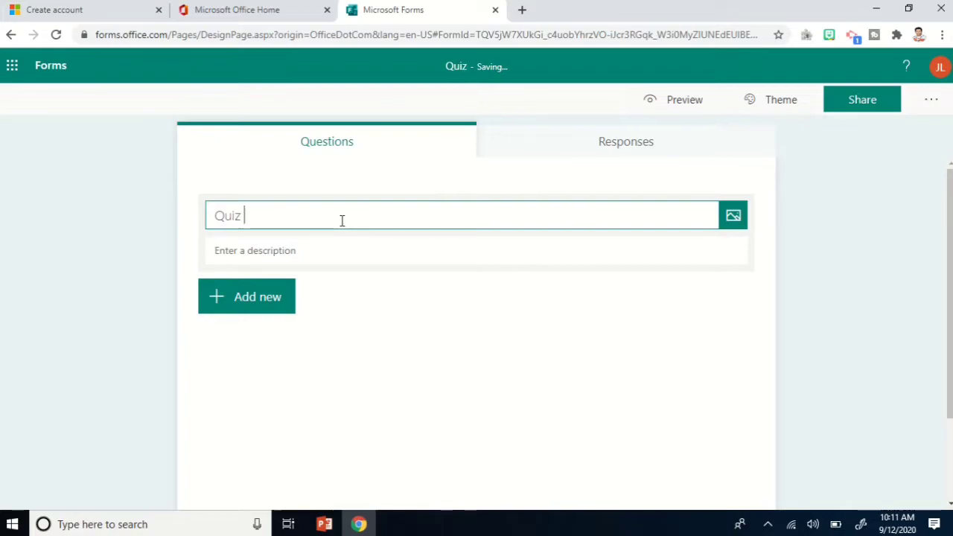
pyautogui.write('1.5')
pyautogui.click(302, 253)
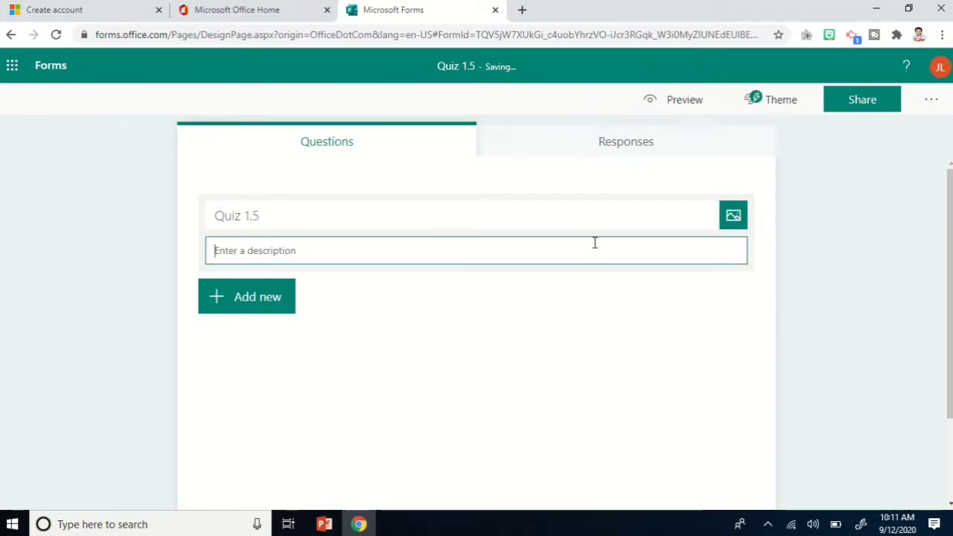
# Review the image sources for the quiz title, including Bing search and file upload, without adding an image.
pyautogui.click(730, 227)
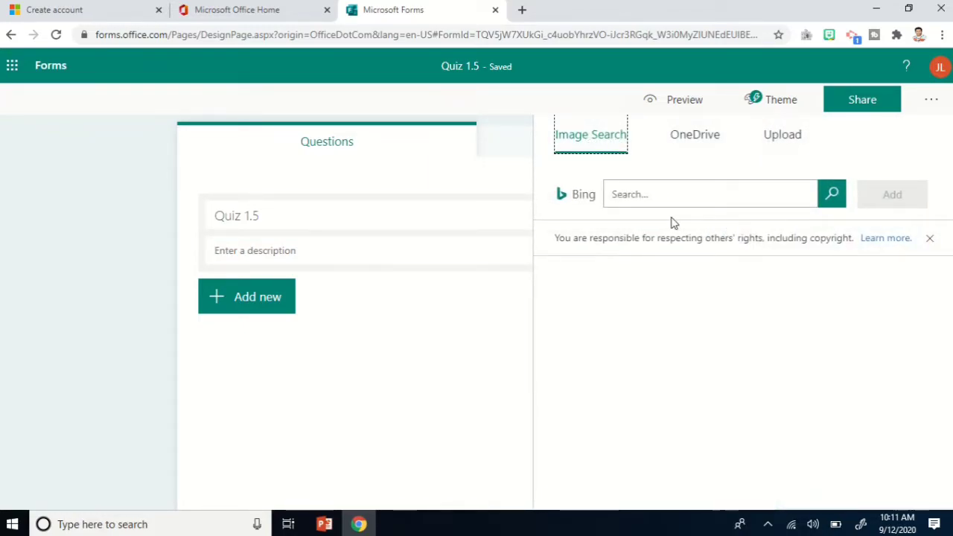
pyautogui.click(658, 198)
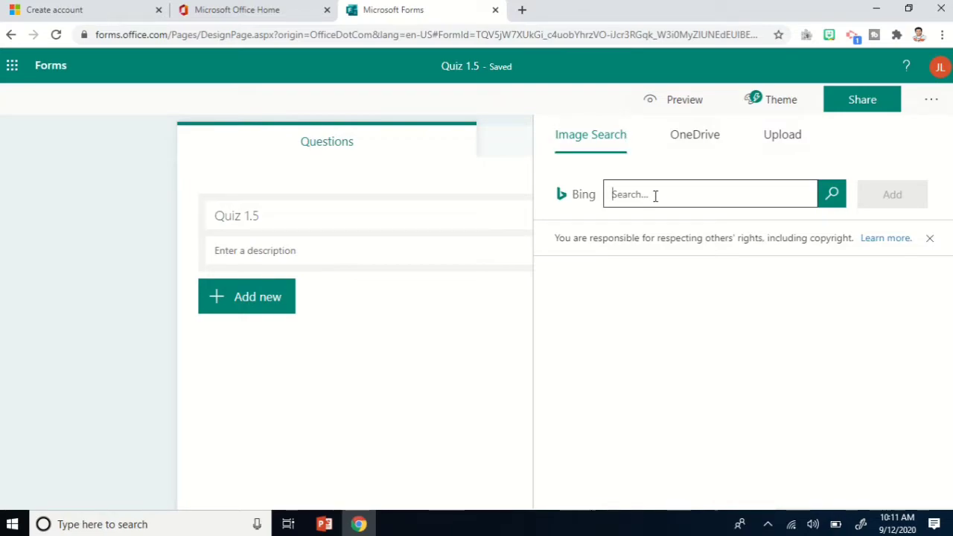
pyautogui.click(780, 140)
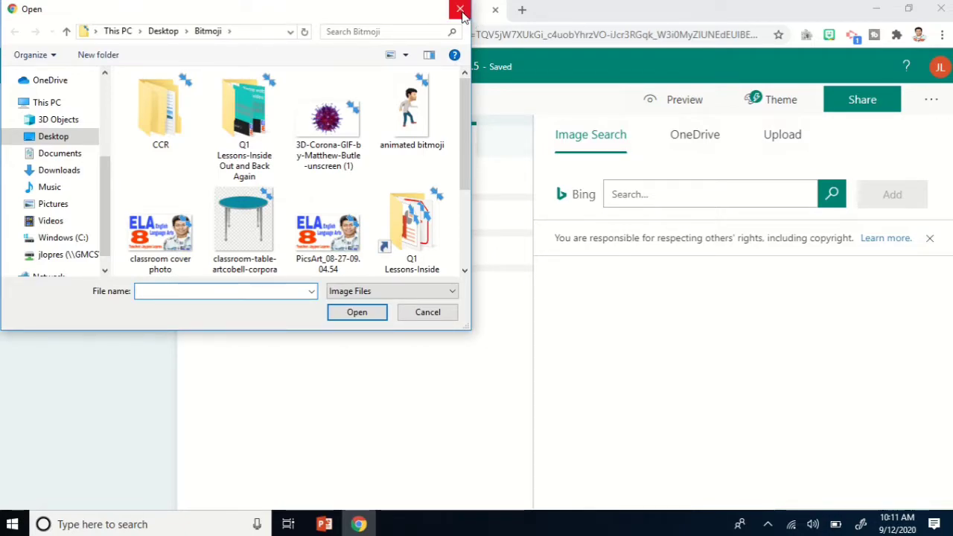
pyautogui.click(460, 9)
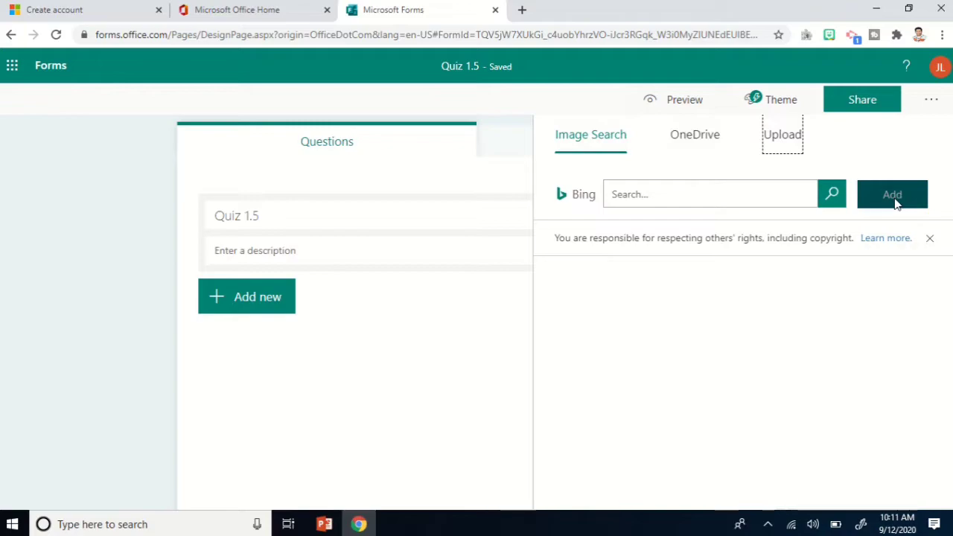
pyautogui.click(415, 308)
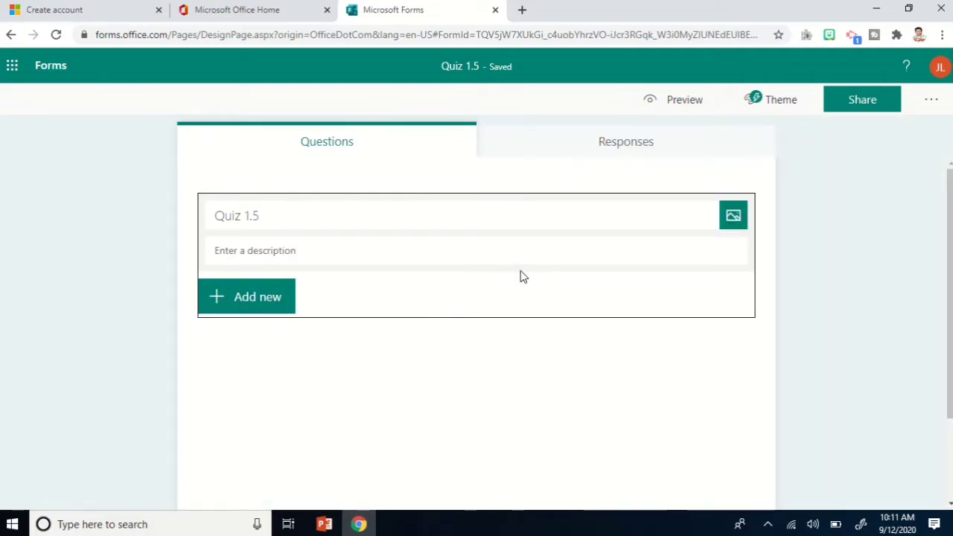
# Review the available question types, including the additional ones, and add a Choice question to the quiz.
pyautogui.click(253, 307)
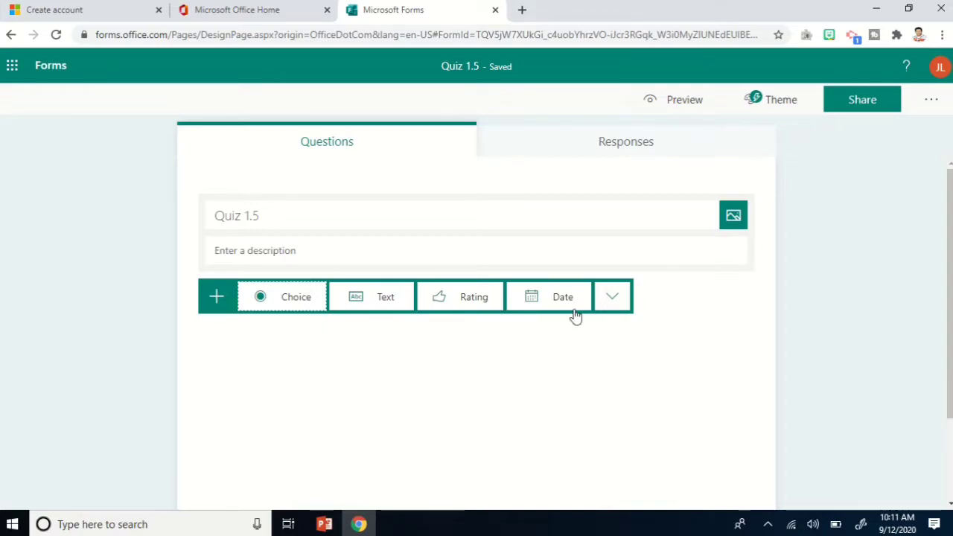
pyautogui.click(613, 301)
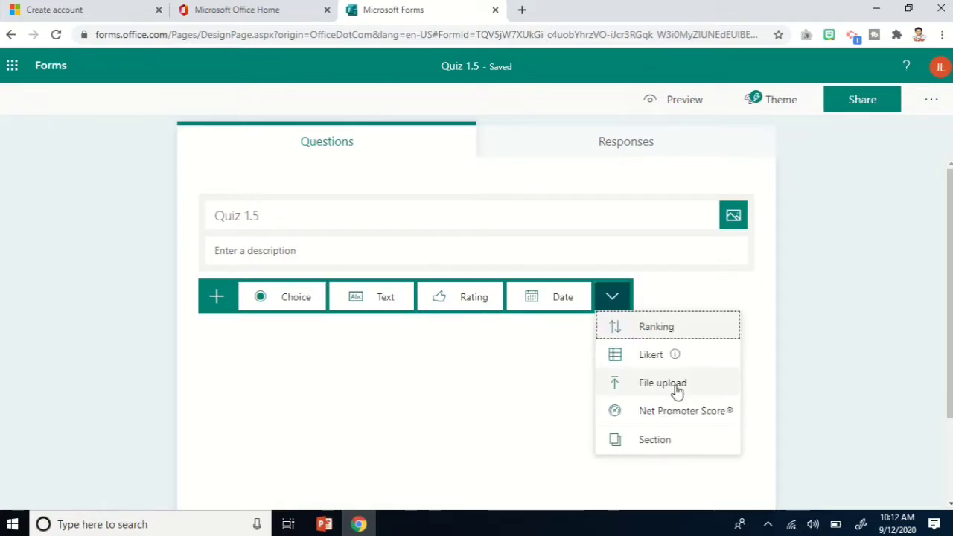
pyautogui.click(372, 380)
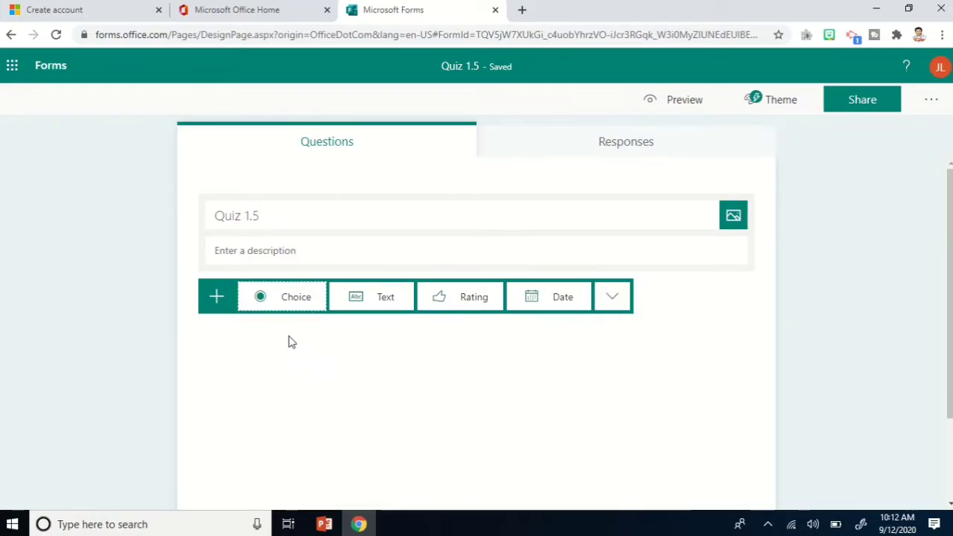
pyautogui.click(290, 303)
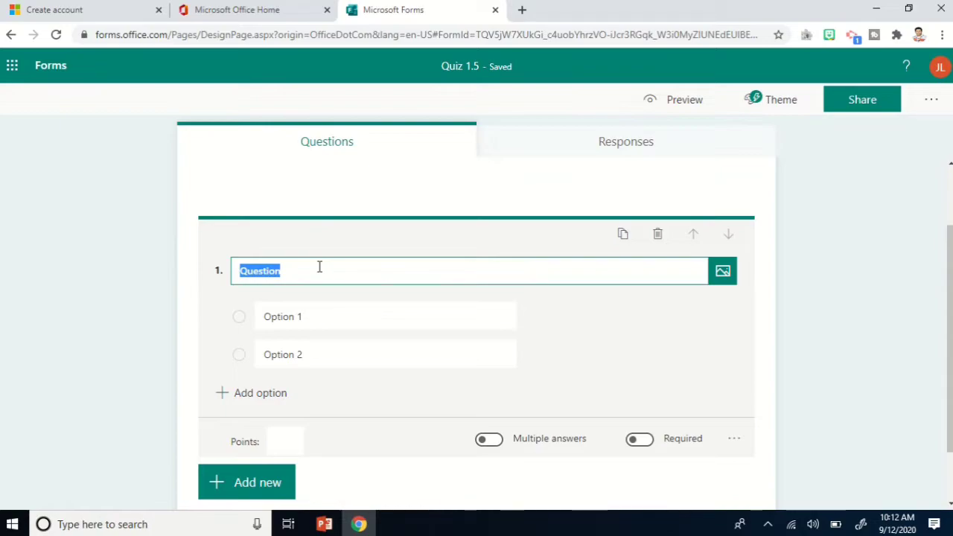
# Add two more options to the Choice question, making four in total, and leave the question text at its default.
pyautogui.click(373, 276)
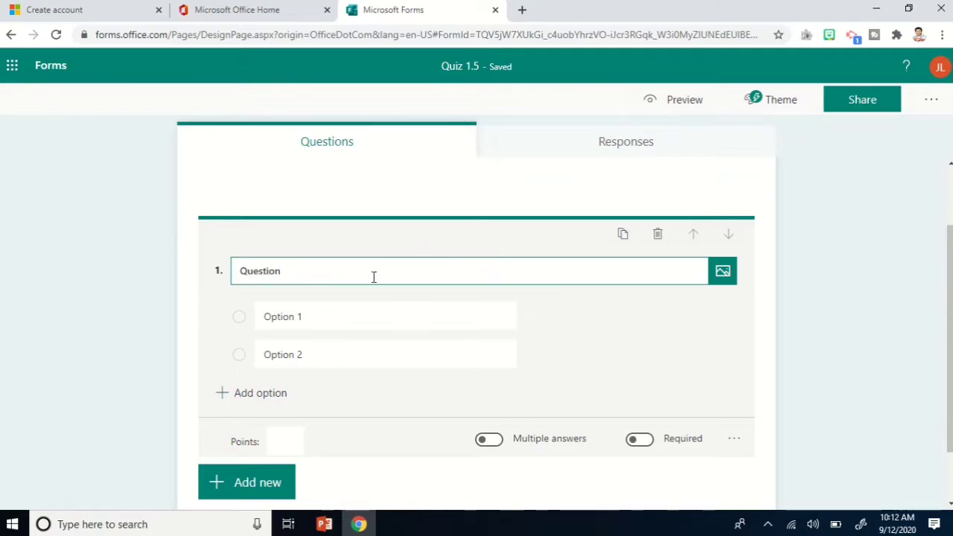
pyautogui.click(335, 321)
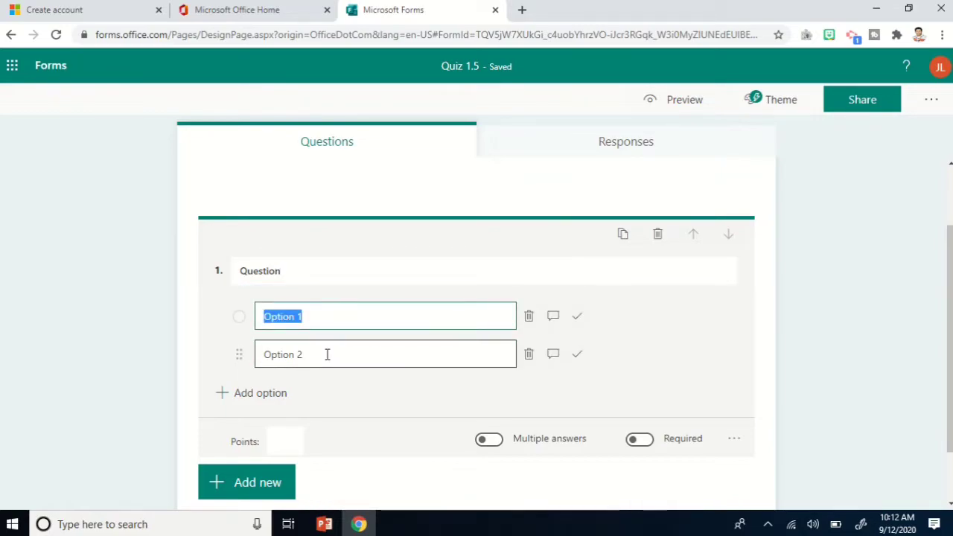
pyautogui.click(326, 355)
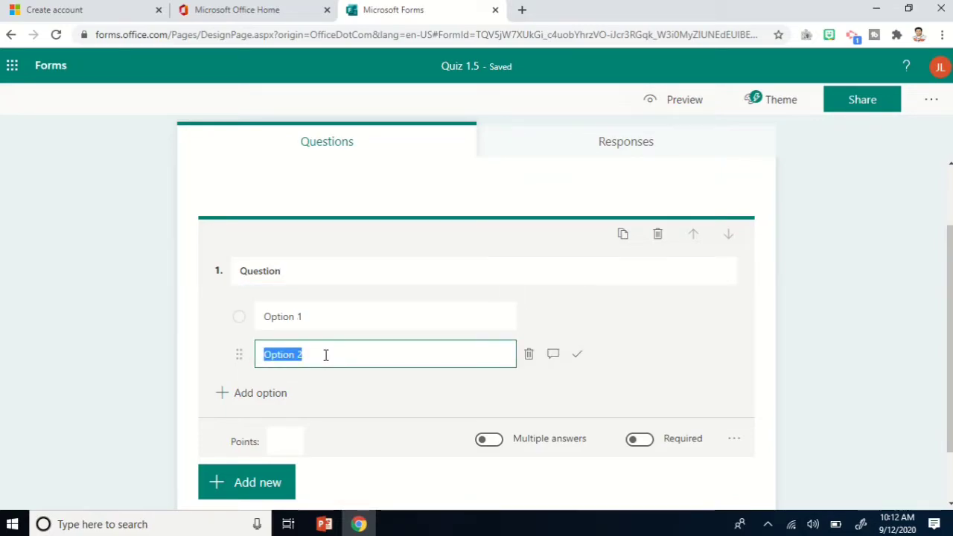
pyautogui.click(226, 402)
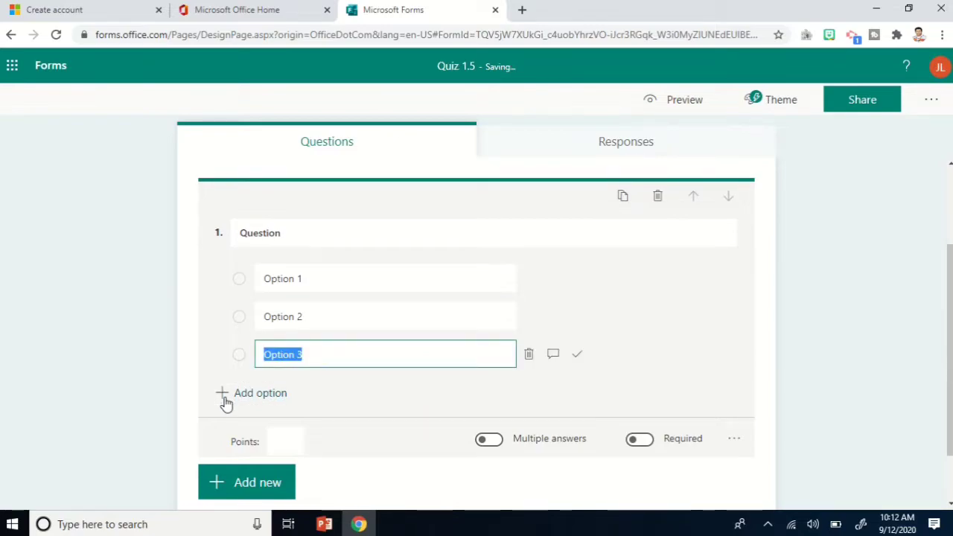
pyautogui.click(228, 394)
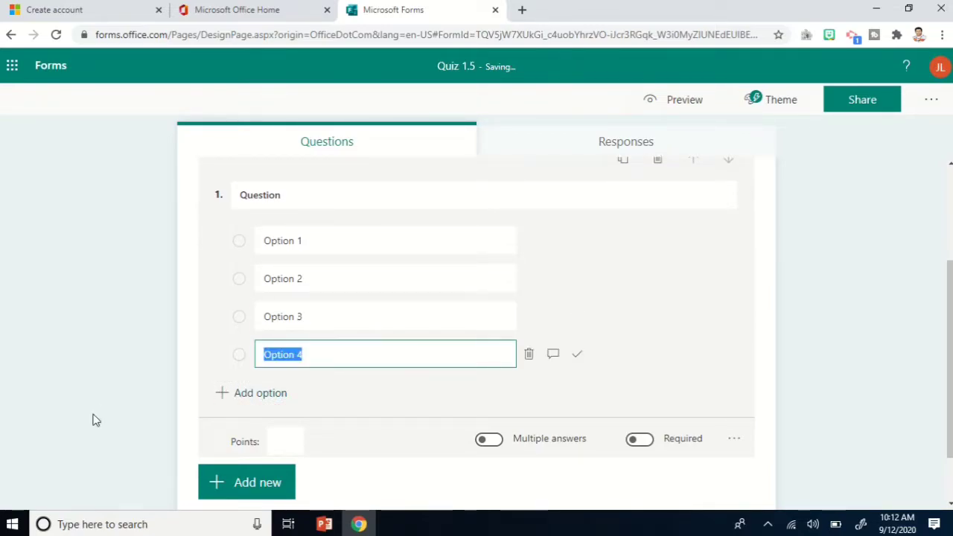
pyautogui.scroll(1, 74, 419)
pyautogui.scroll(2, 844, 340)
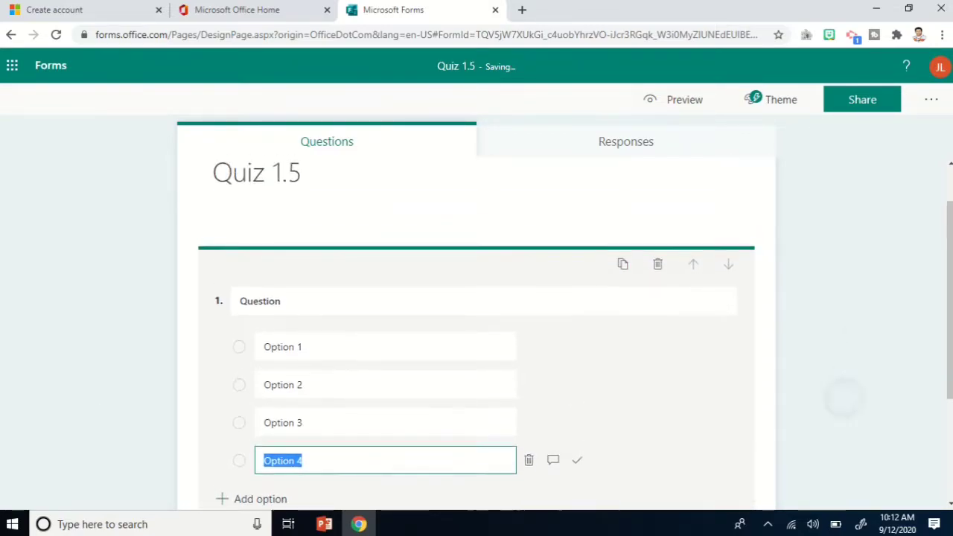
# Change the first option of the Choice question to "a" and mark it as the correct answer.
pyautogui.scroll(-1, 847, 354)
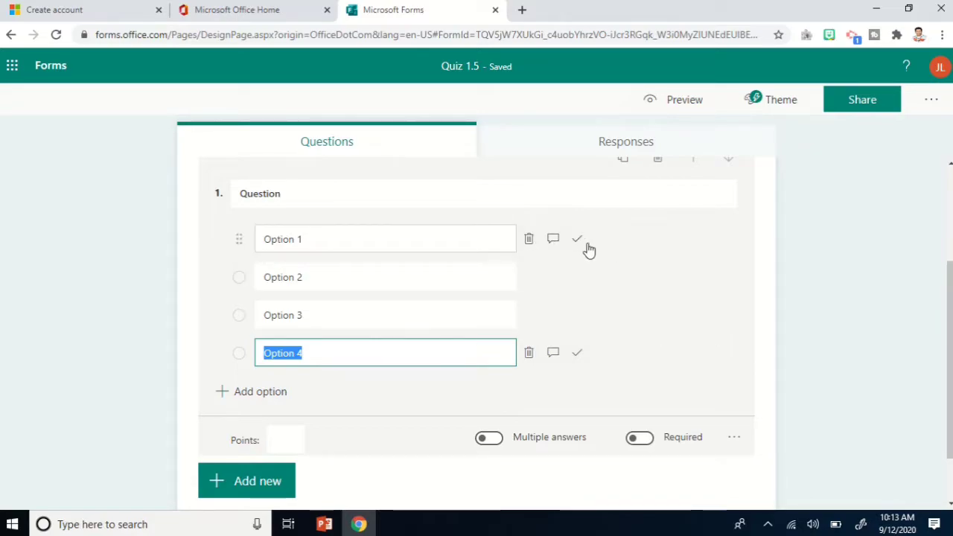
pyautogui.click(400, 246)
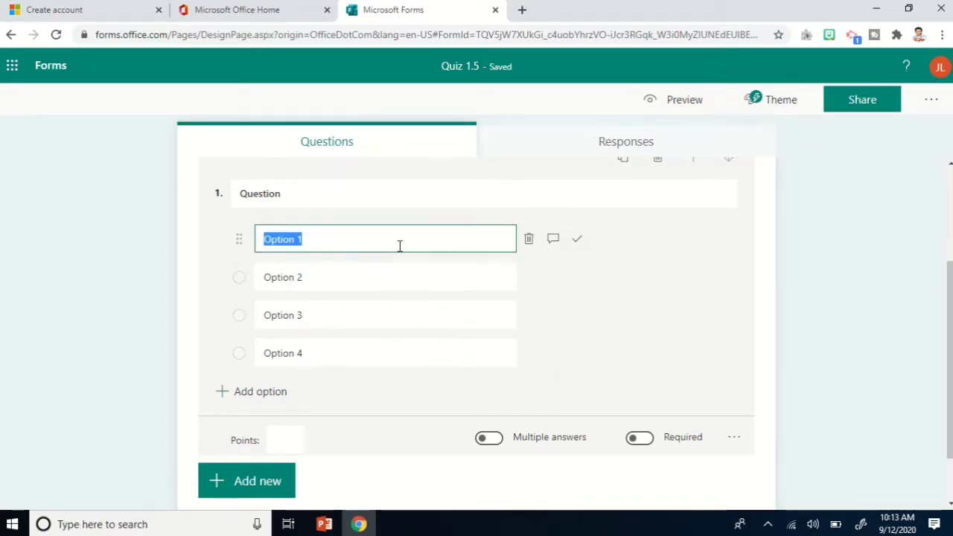
pyautogui.write('a')
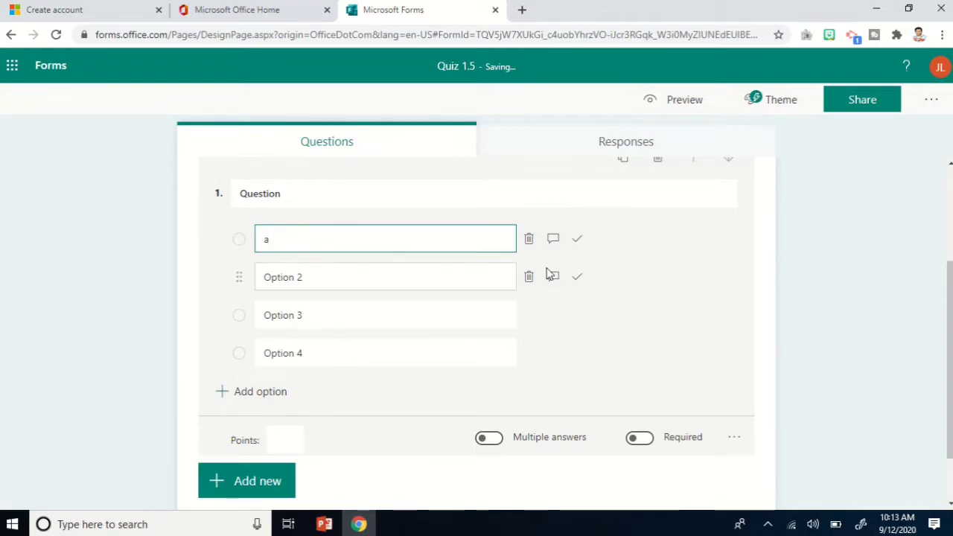
pyautogui.click(579, 243)
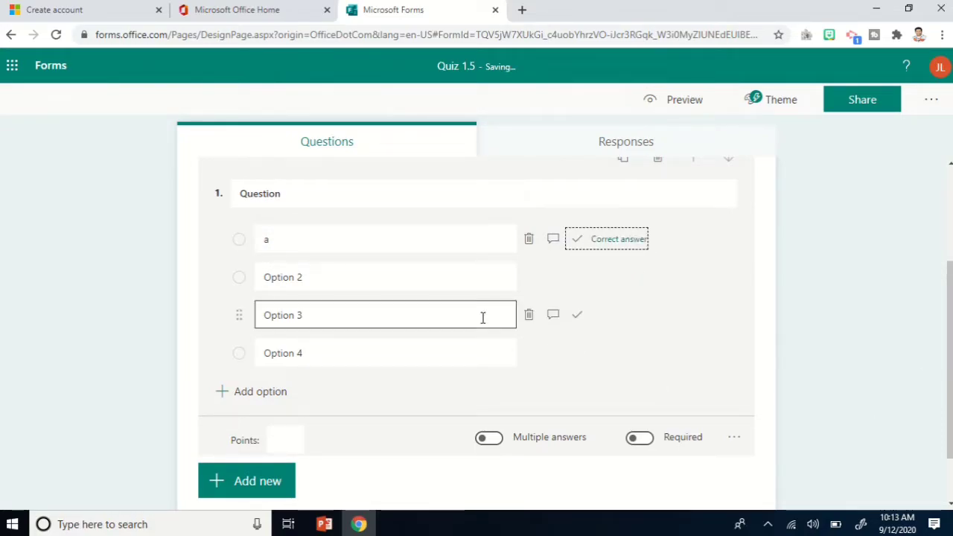
# Set the Choice question's points to 1 and make it required, leaving multiple answers off.
pyautogui.click(289, 436)
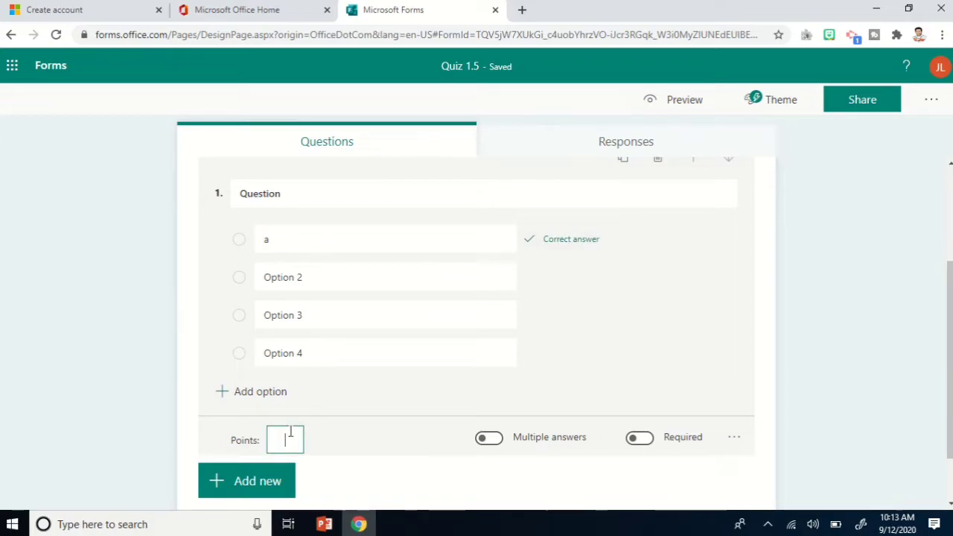
pyautogui.write('2')
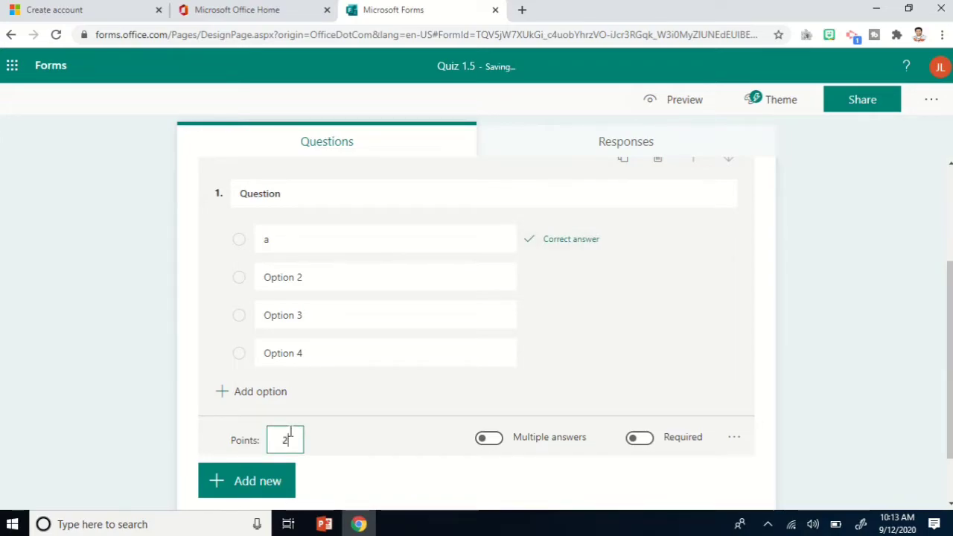
pyautogui.press('BackSpace')
pyautogui.write('1')
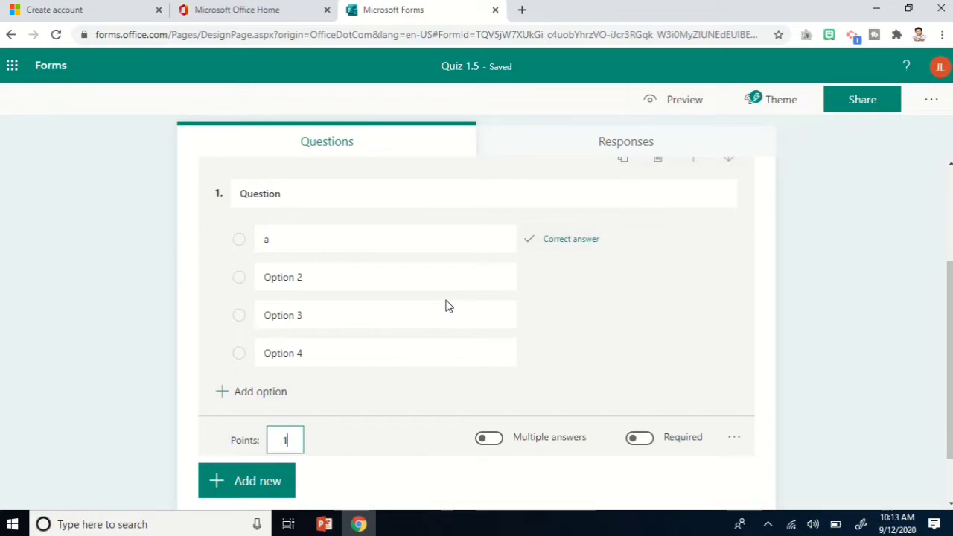
pyautogui.click(650, 442)
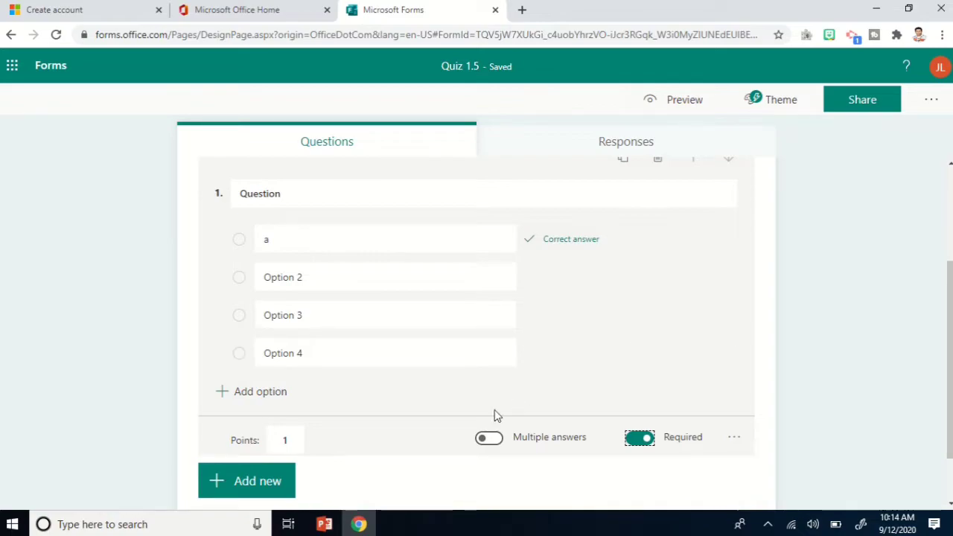
pyautogui.click(494, 443)
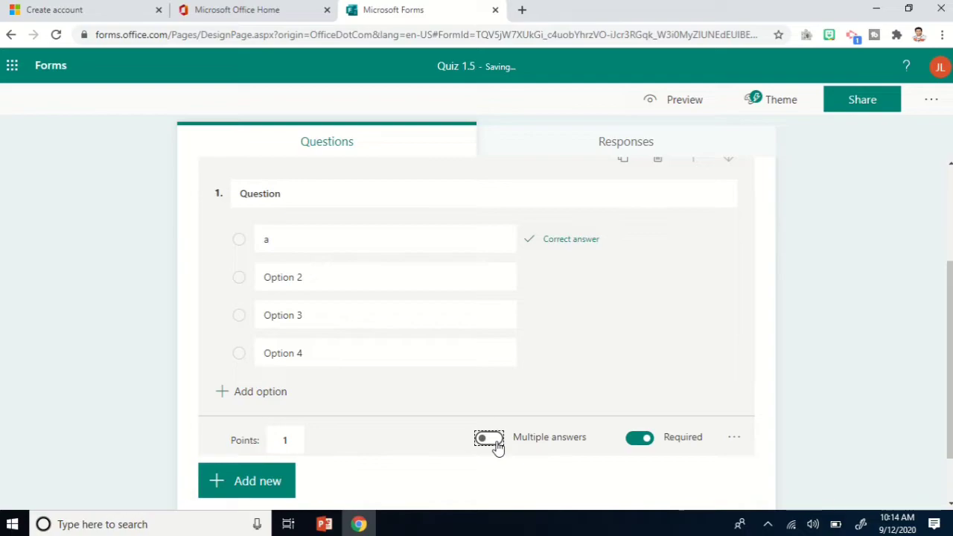
pyautogui.click(400, 474)
# Add a Text question as question 2 and enable long answers for it, leaving its points at 1.
pyautogui.click(250, 424)
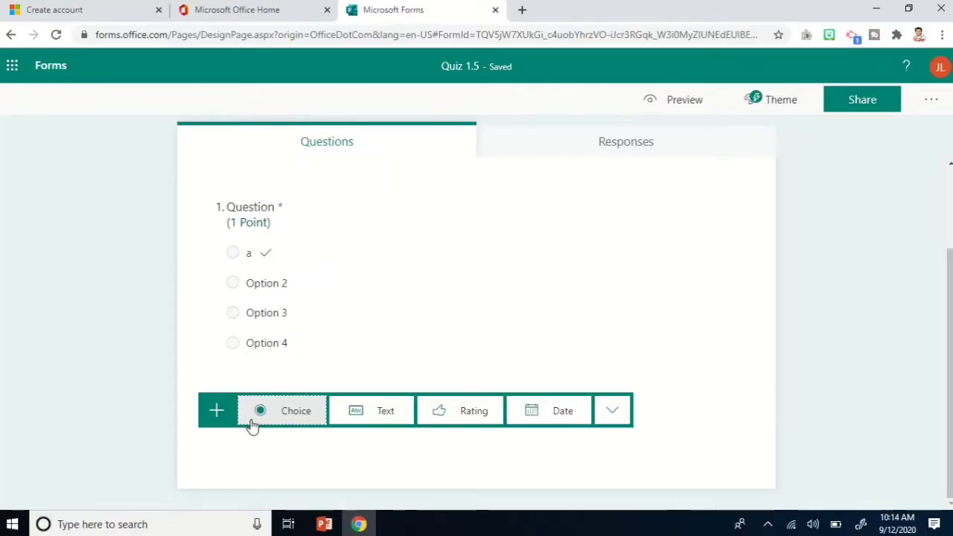
pyautogui.click(375, 428)
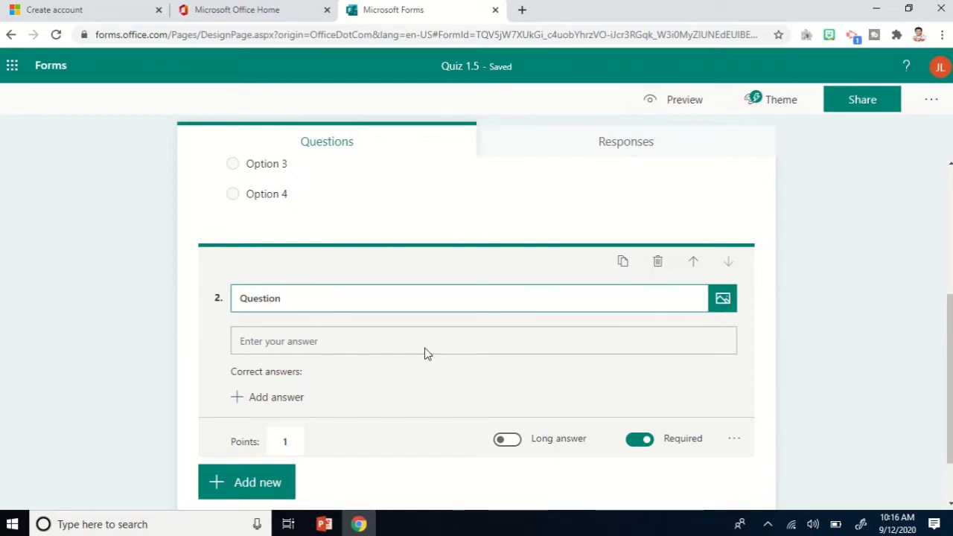
pyautogui.click(513, 444)
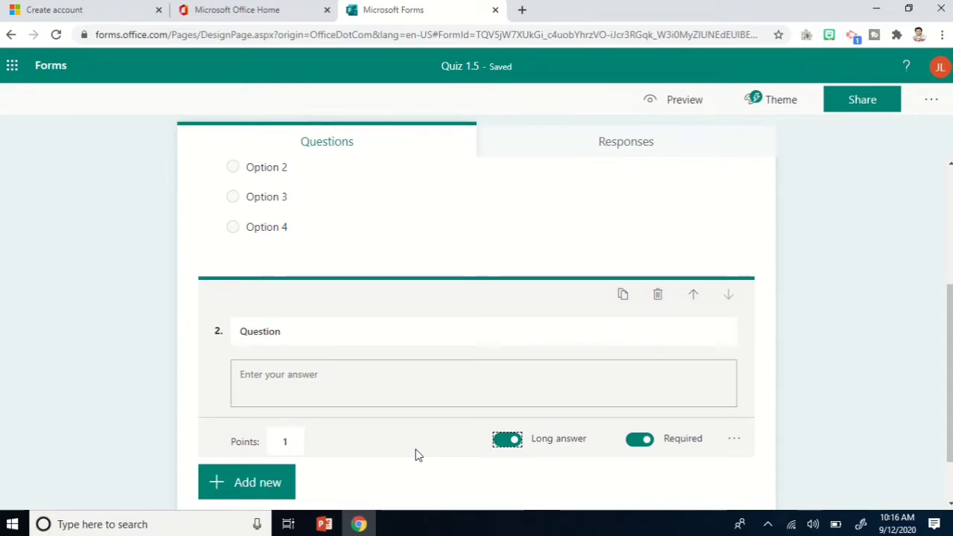
pyautogui.scroll(-1, 415, 448)
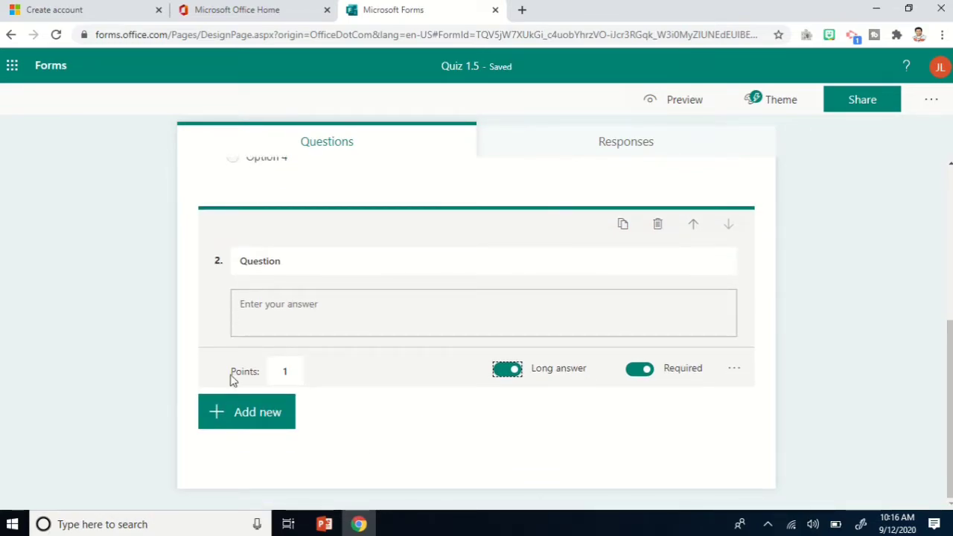
pyautogui.click(292, 371)
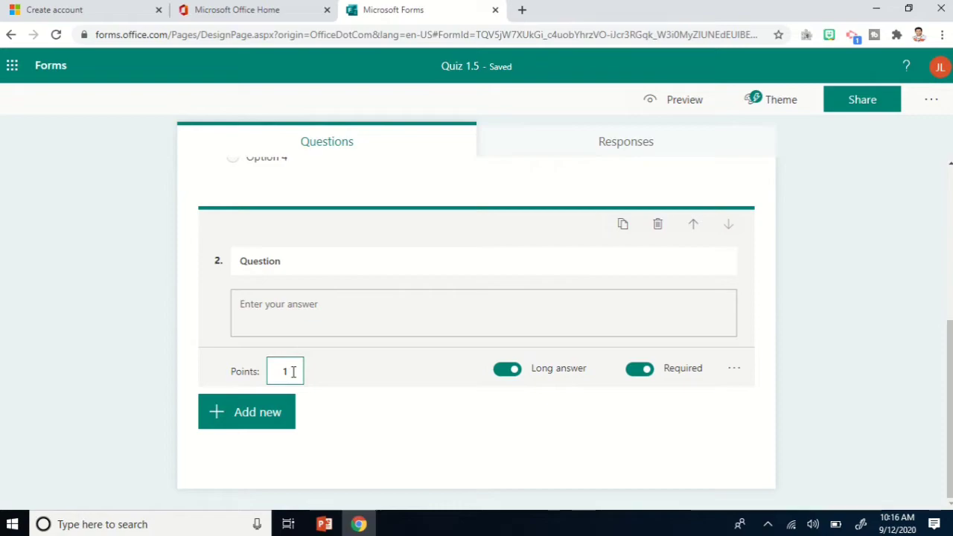
# Add a Rating question as question 3 and review its available rating levels, keeping 5.
pyautogui.click(246, 422)
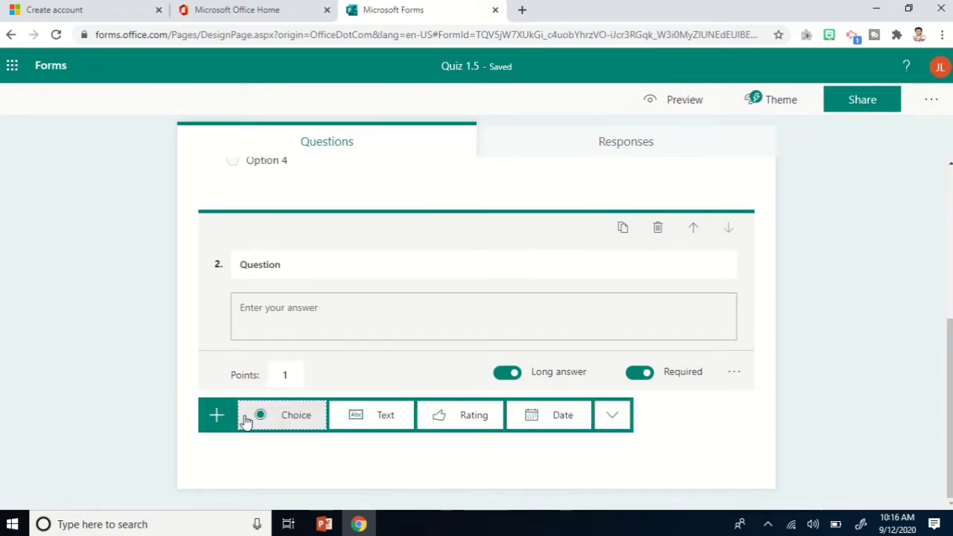
pyautogui.click(463, 415)
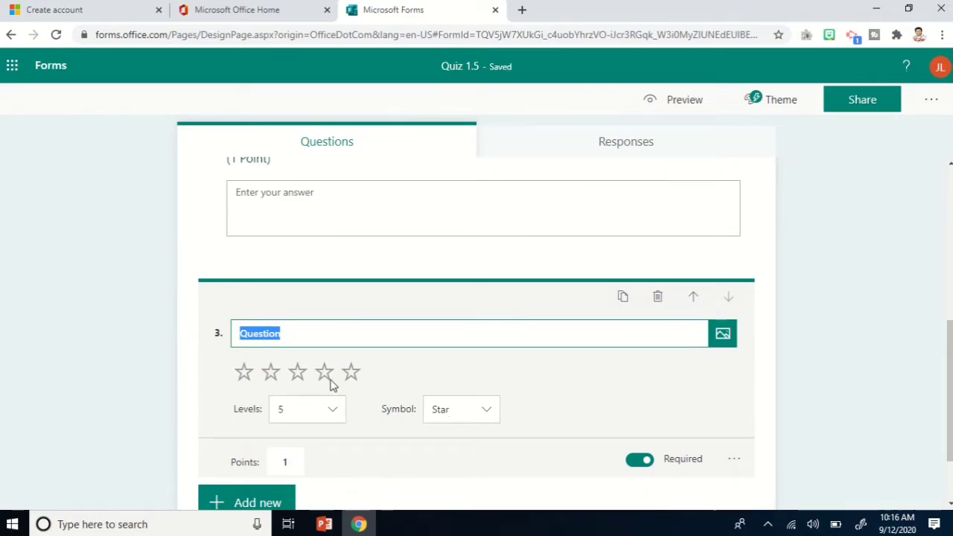
pyautogui.click(477, 339)
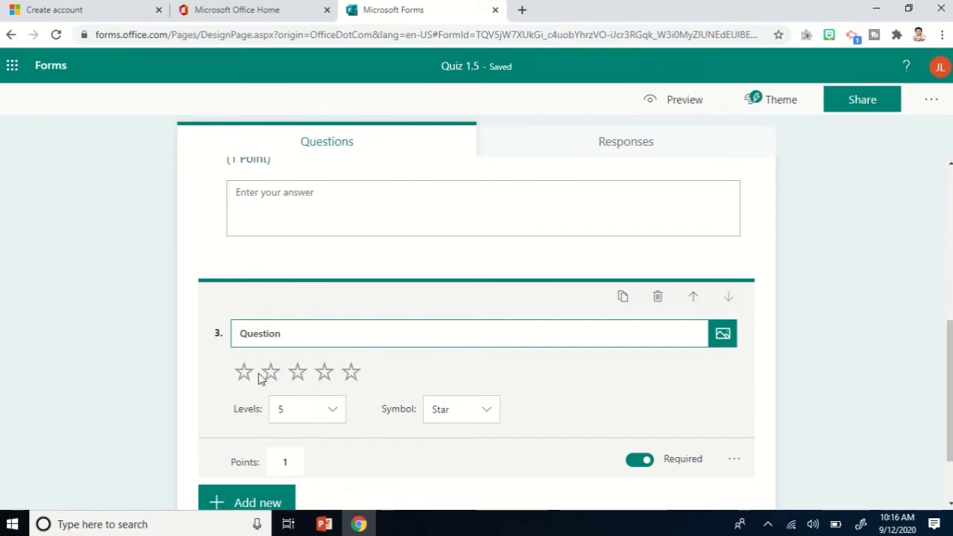
pyautogui.click(335, 419)
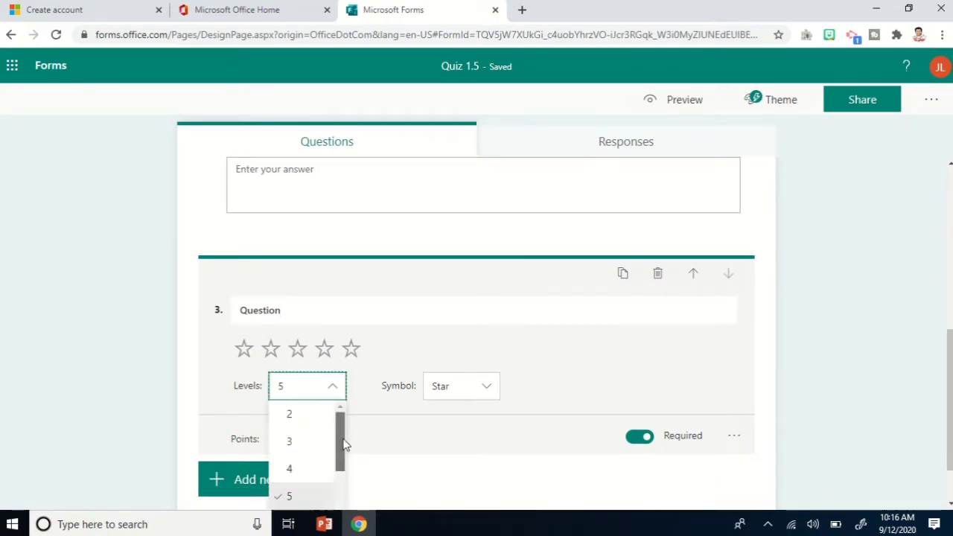
pyautogui.scroll(-3, 344, 445)
pyautogui.scroll(3, 340, 417)
pyautogui.moveTo(340, 425); pyautogui.dragTo(341, 506)
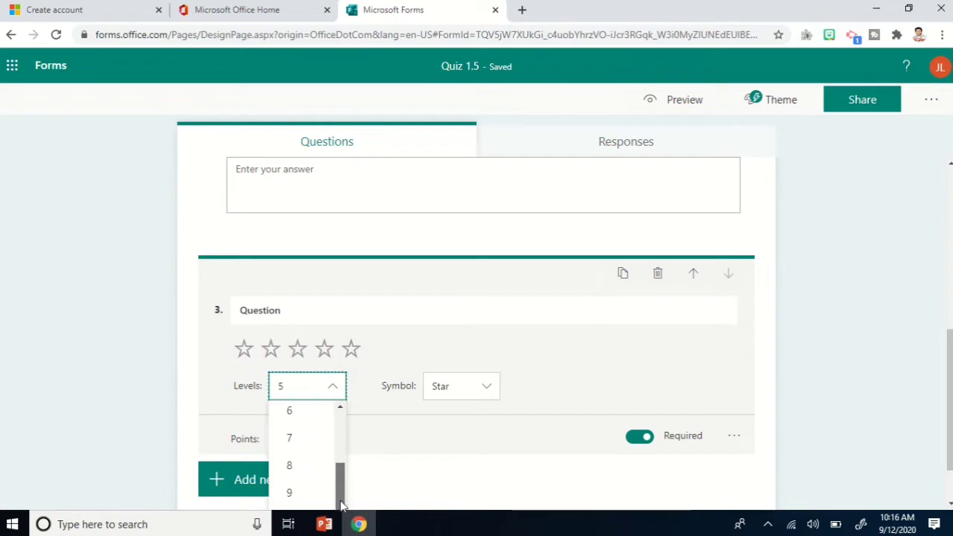
pyautogui.scroll(3, 340, 422)
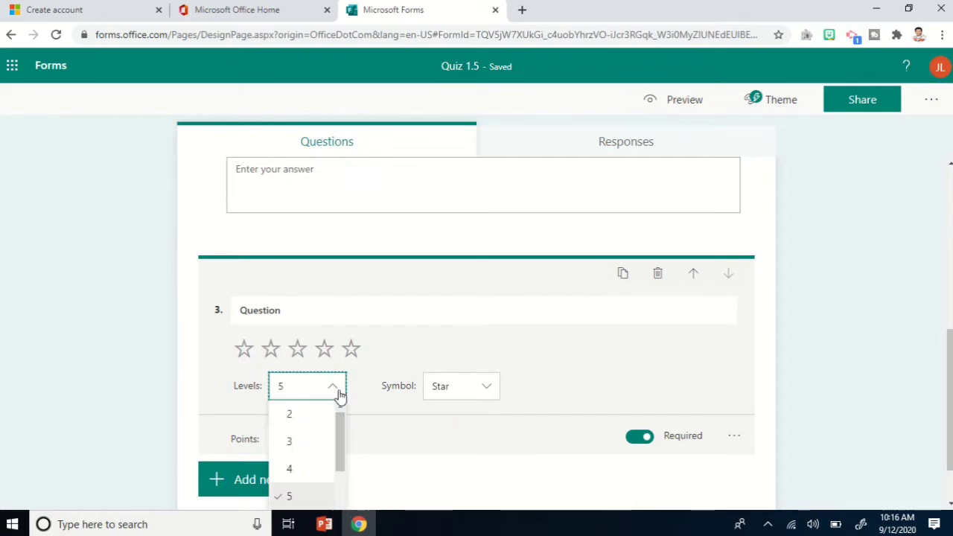
# Try the Number symbol for the Rating question and switch back to the Star symbol.
pyautogui.click(488, 390)
pyautogui.click(474, 414)
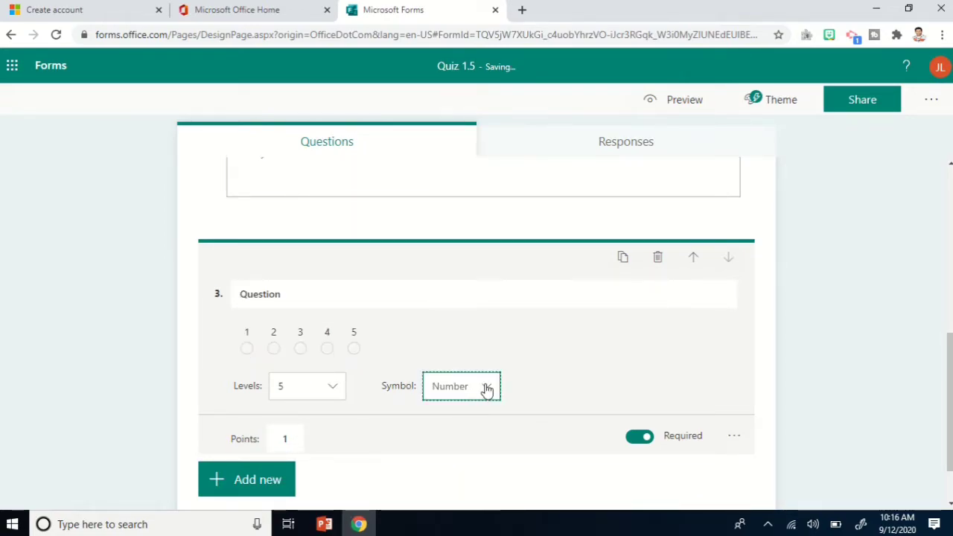
pyautogui.click(486, 389)
pyautogui.click(462, 445)
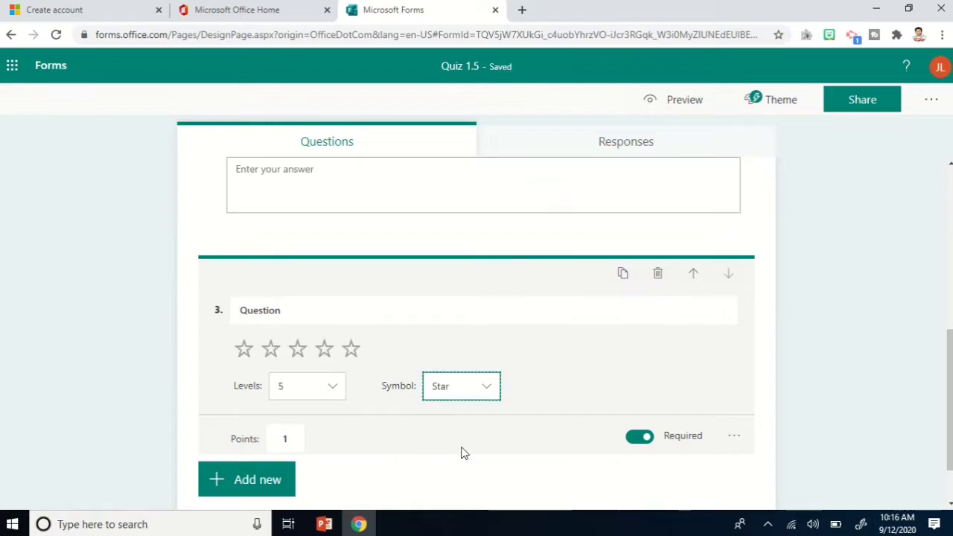
pyautogui.click(411, 440)
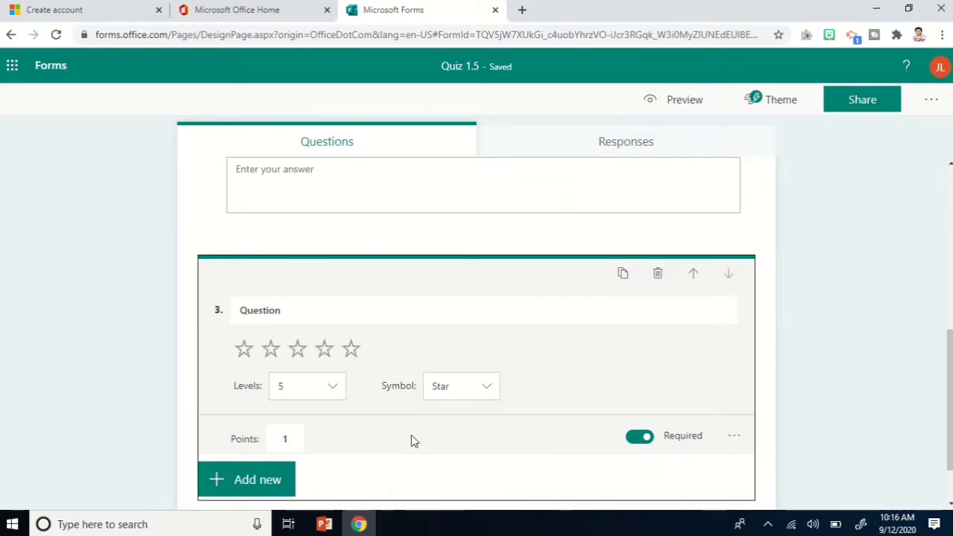
# Add a Date question as question 4, leaving its question text at the default.
pyautogui.click(249, 487)
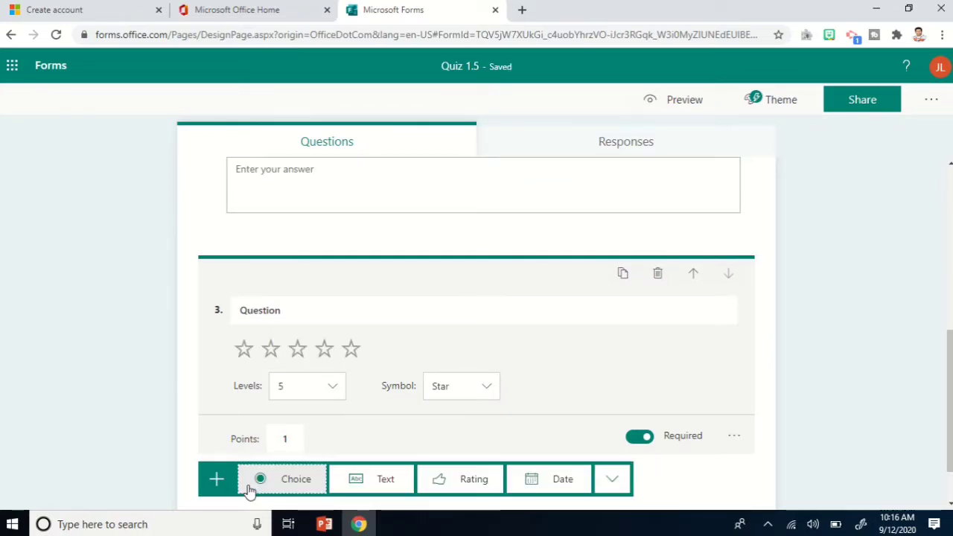
pyautogui.click(540, 482)
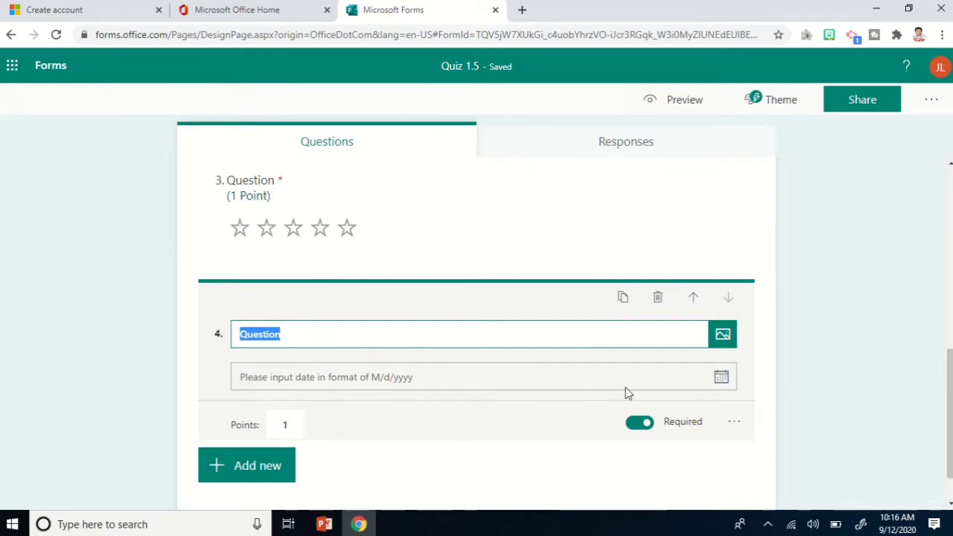
pyautogui.click(725, 386)
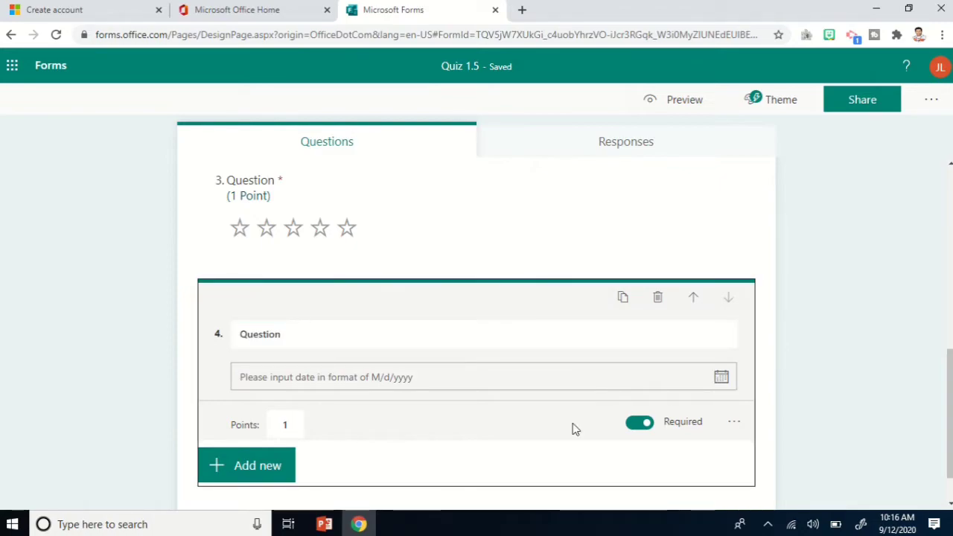
# Add a Ranking question from the additional question types as question 5.
pyautogui.click(270, 467)
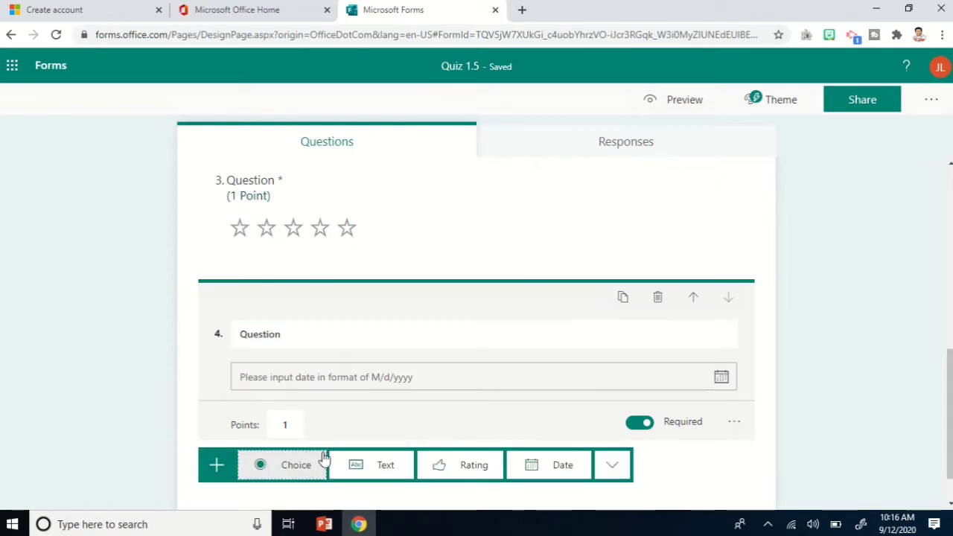
pyautogui.click(610, 468)
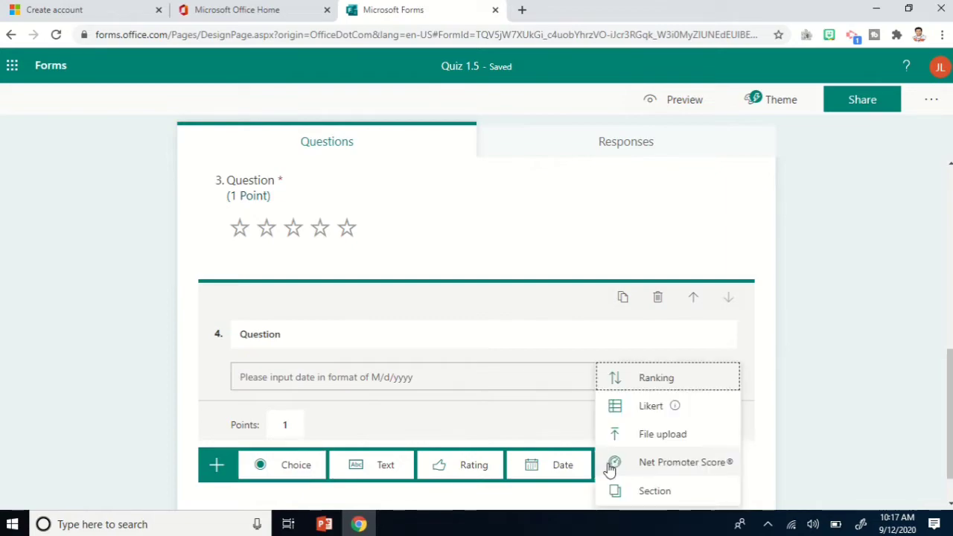
pyautogui.click(662, 381)
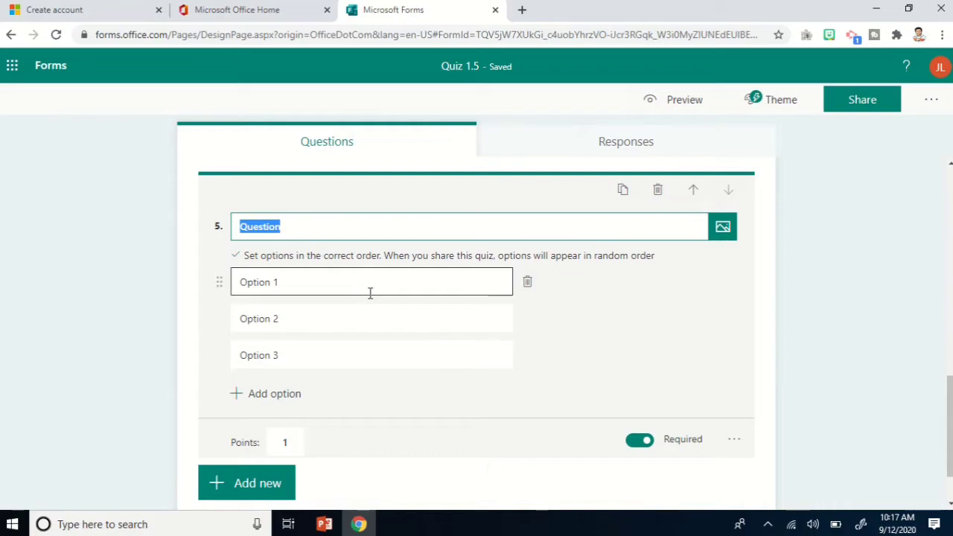
# Add a Likert question from the additional question types as question 6.
pyautogui.click(246, 483)
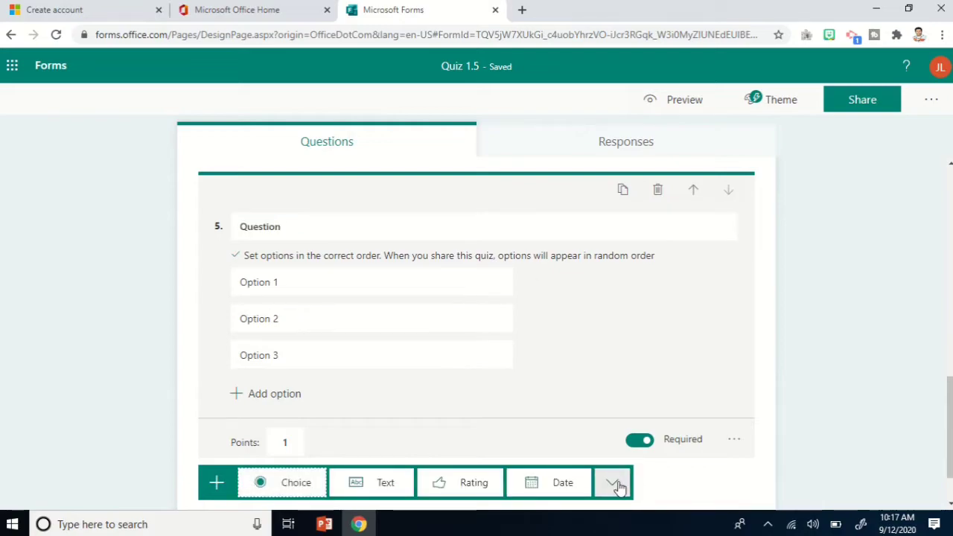
pyautogui.click(616, 484)
pyautogui.click(658, 417)
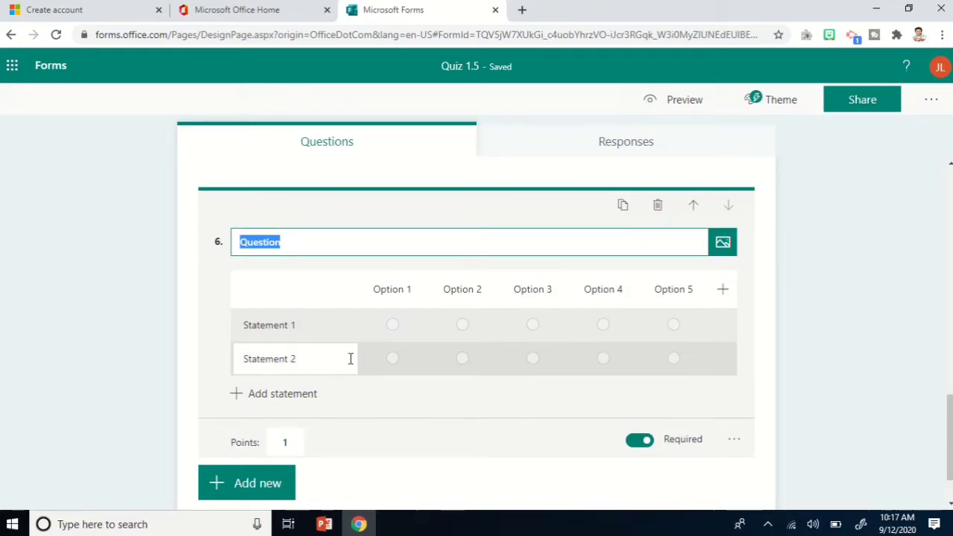
# Look over the Likert question's editable statement labels and its five option labels, leaving the default text.
pyautogui.click(293, 332)
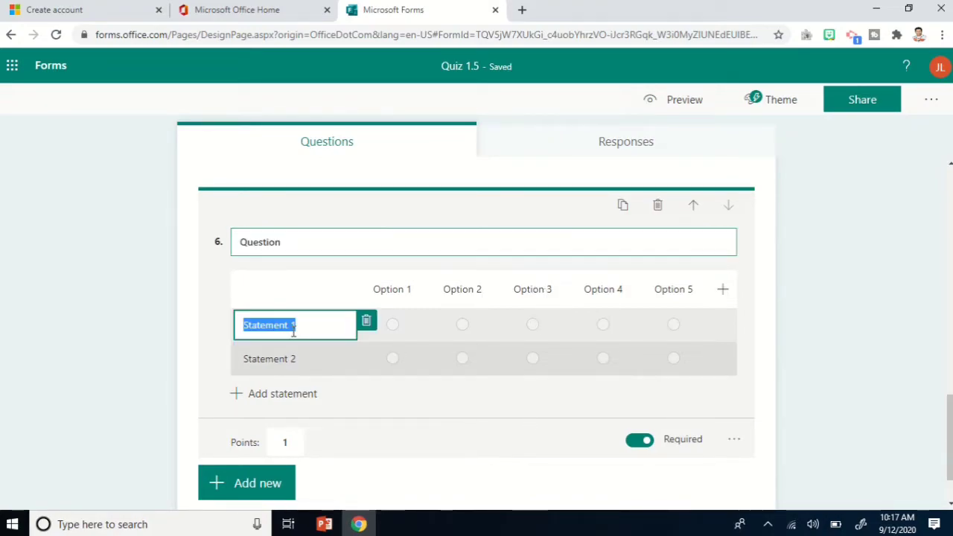
pyautogui.click(291, 359)
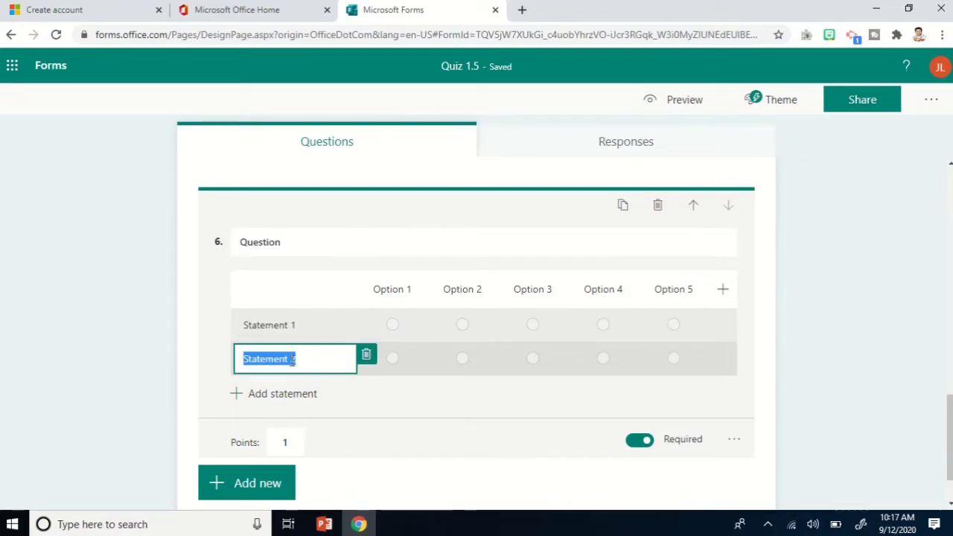
pyautogui.click(397, 289)
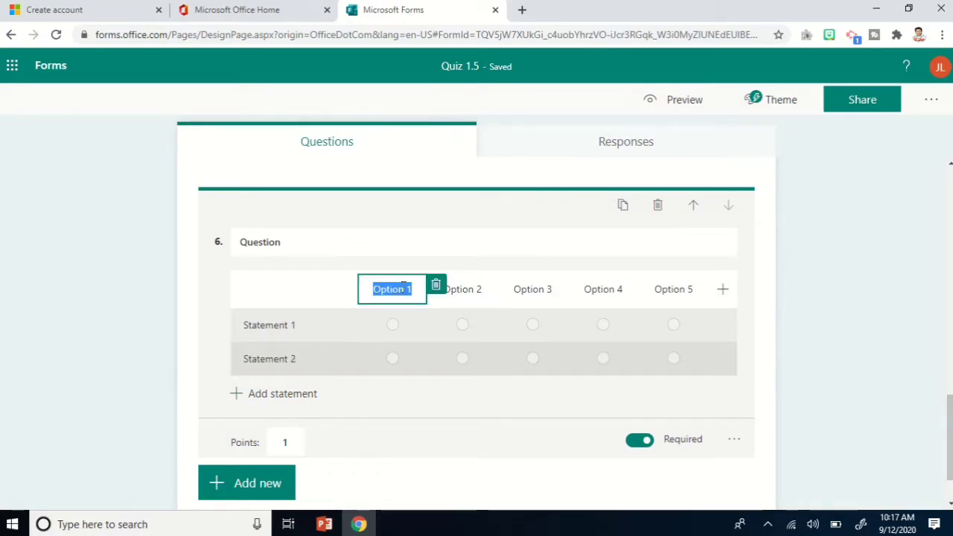
pyautogui.click(468, 289)
pyautogui.click(532, 289)
pyautogui.click(606, 292)
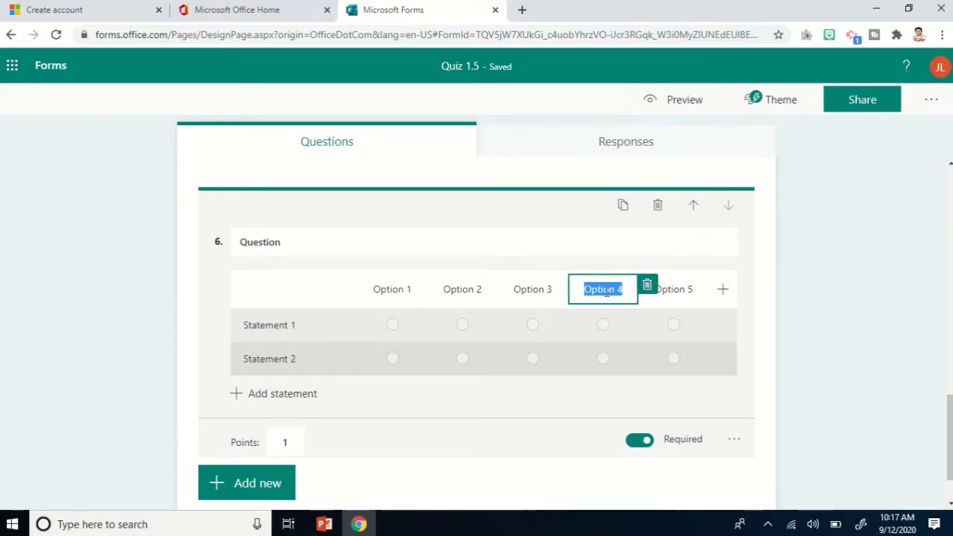
pyautogui.click(689, 288)
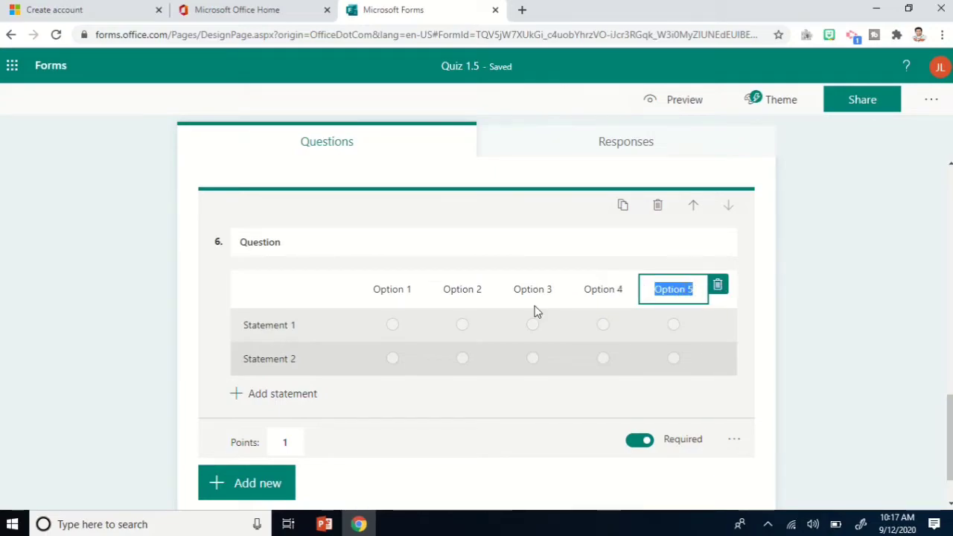
pyautogui.click(457, 290)
pyautogui.click(381, 290)
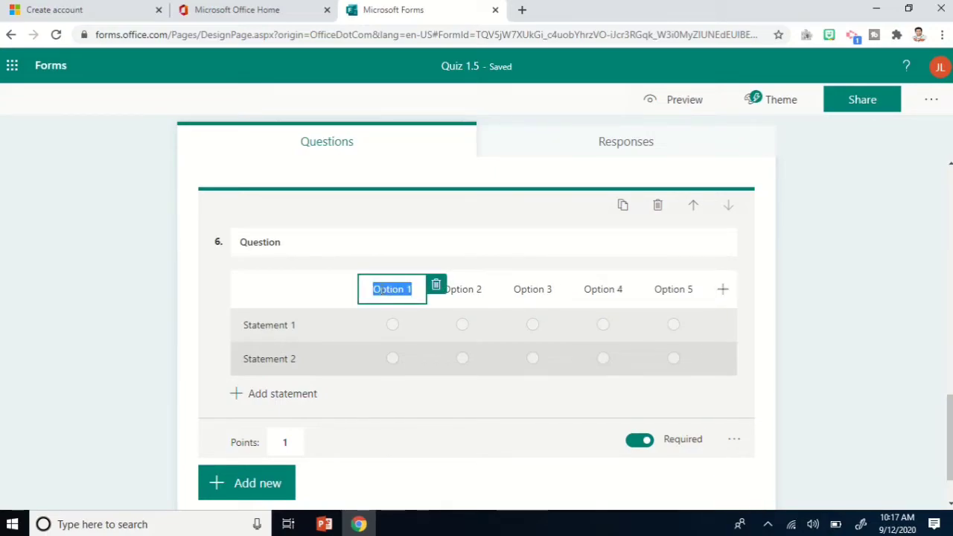
# Add two more statements to the Likert question, keeping their default text.
pyautogui.click(283, 393)
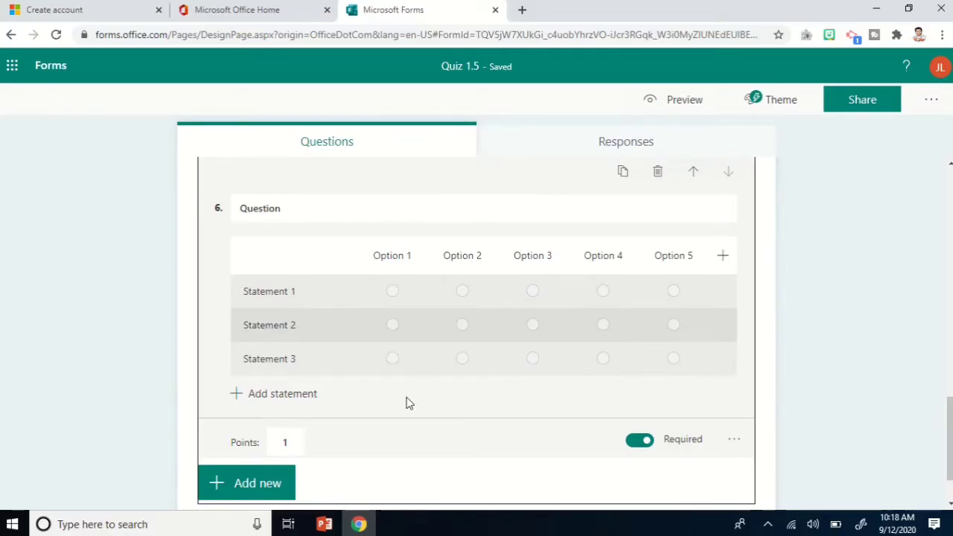
pyautogui.click(291, 401)
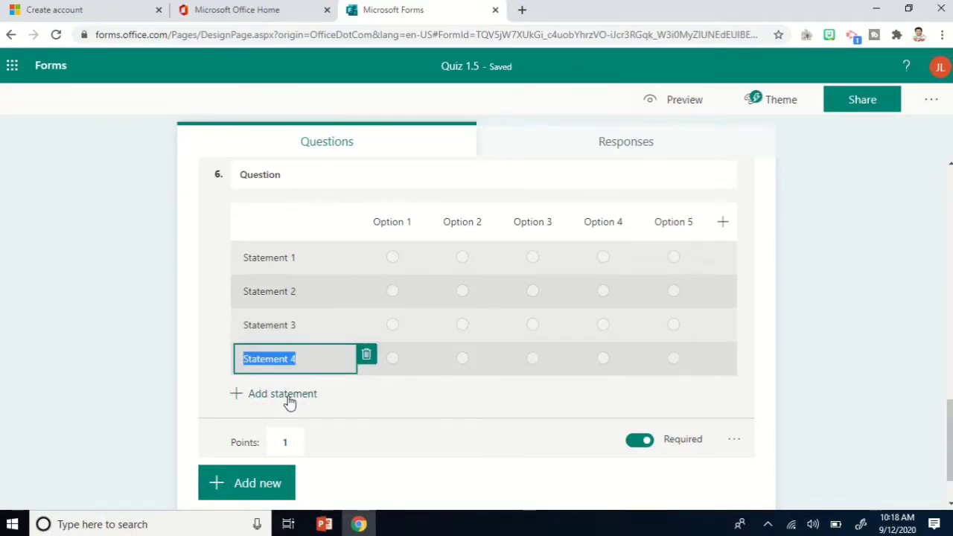
pyautogui.click(410, 400)
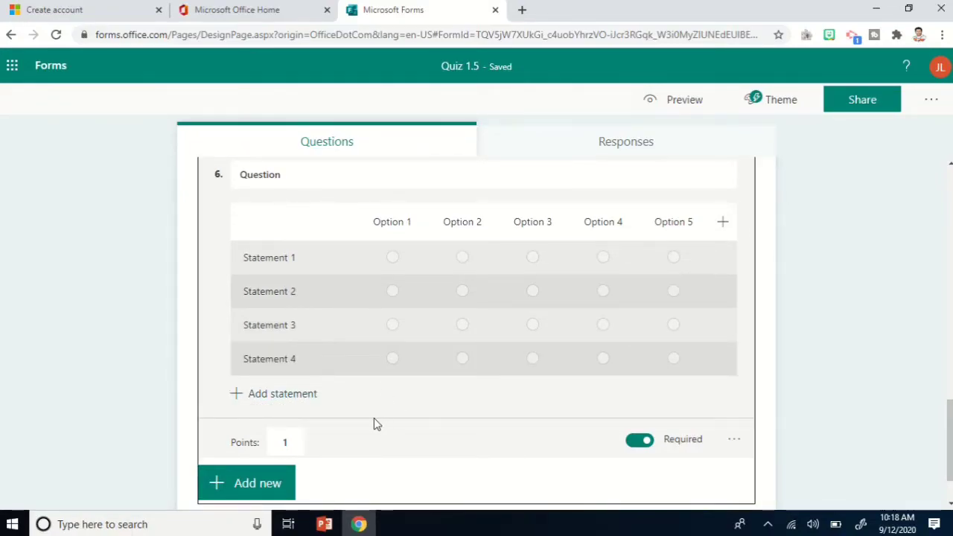
# Add a Net Promoter Score question as question 7, keeping its default question text.
pyautogui.click(245, 490)
pyautogui.click(612, 482)
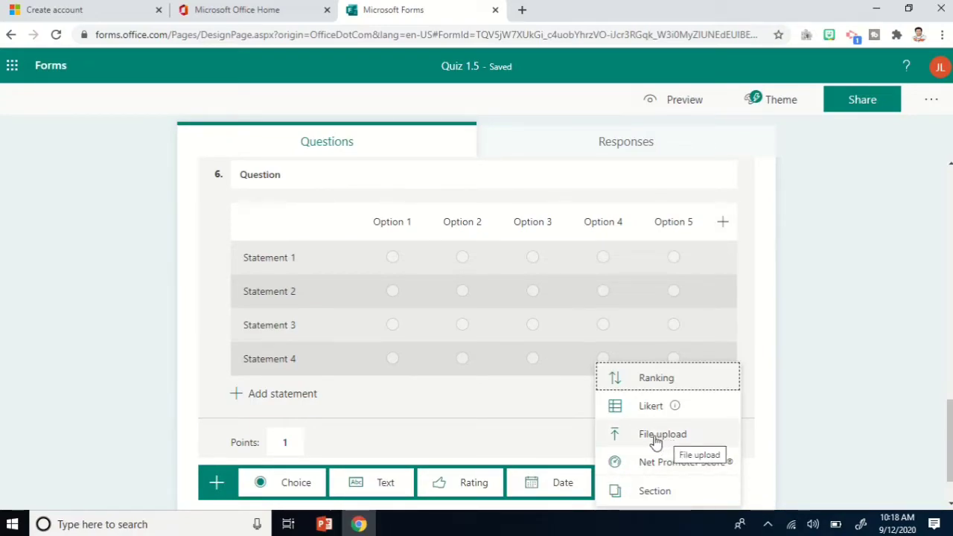
pyautogui.click(672, 477)
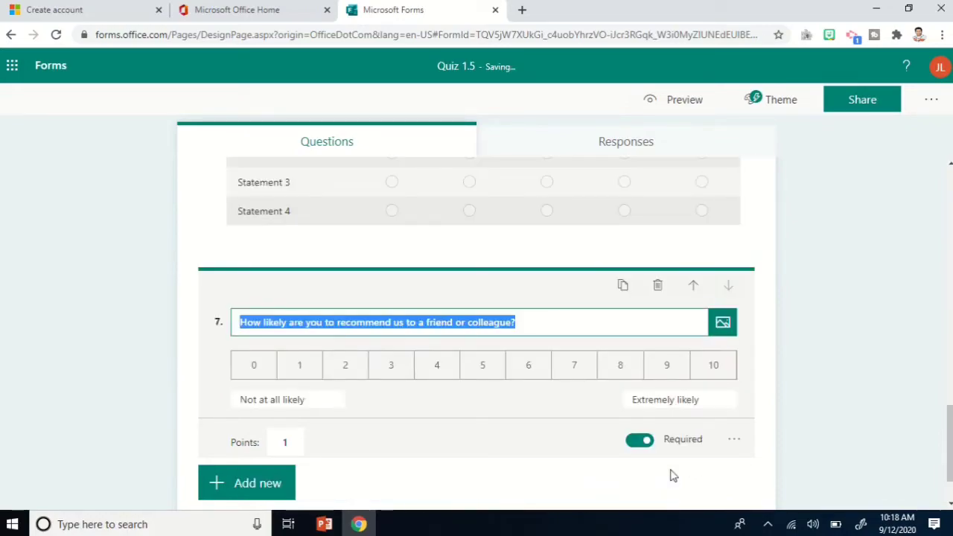
pyautogui.click(430, 408)
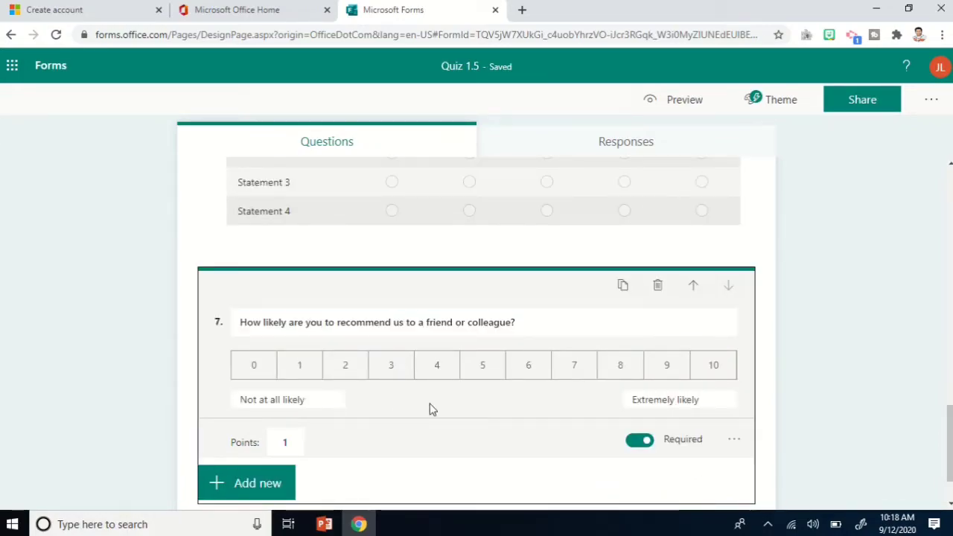
# Clear the "Extremely likely" and "Not at all likely" labels beneath the question 7 scale.
pyautogui.click(333, 399)
pyautogui.click(700, 400)
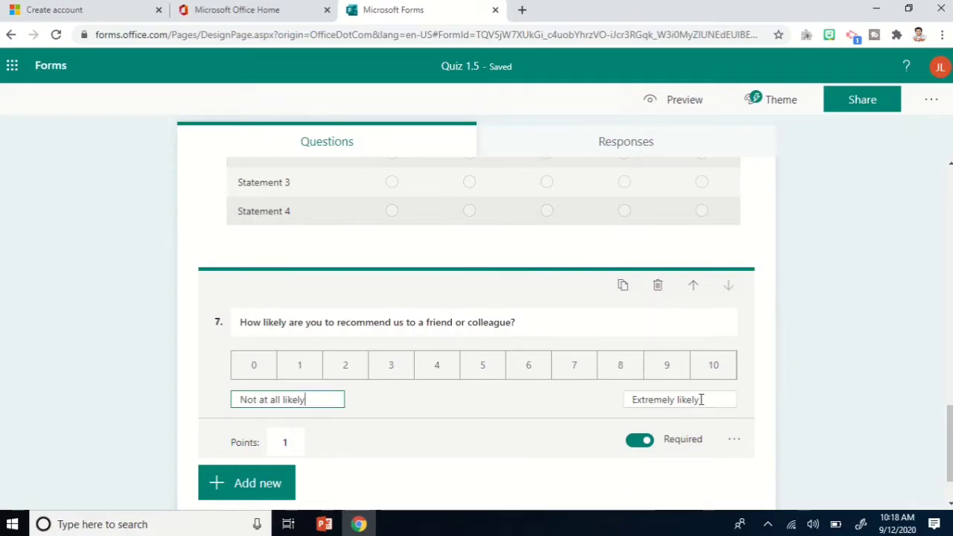
pyautogui.press('BackSpace')
pyautogui.press('BackSpace')
pyautogui.press('BackSpace')
pyautogui.press('BackSpace')
pyautogui.press('BackSpace')
pyautogui.press('BackSpace')
pyautogui.press('BackSpace')
pyautogui.press('BackSpace')
pyautogui.press('BackSpace')
pyautogui.press('BackSpace')
pyautogui.press('BackSpace')
pyautogui.press('BackSpace')
pyautogui.press('BackSpace')
pyautogui.press('BackSpace')
pyautogui.press('BackSpace')
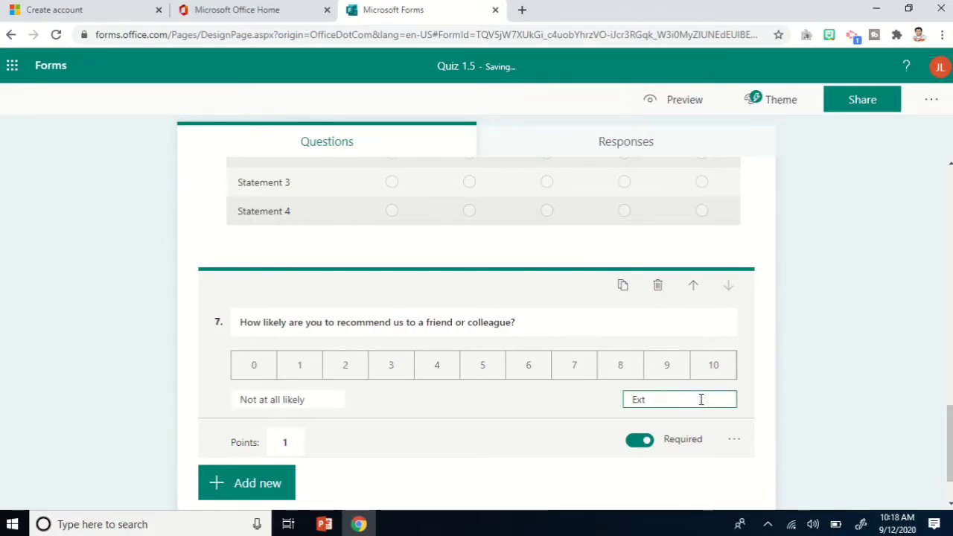
pyautogui.click(330, 398)
pyautogui.press('BackSpace')
pyautogui.press('BackSpace')
pyautogui.press('BackSpace')
pyautogui.press('BackSpace')
pyautogui.press('BackSpace')
pyautogui.press('BackSpace')
pyautogui.press('BackSpace')
pyautogui.press('BackSpace')
pyautogui.press('BackSpace')
pyautogui.press('BackSpace')
pyautogui.press('BackSpace')
pyautogui.press('BackSpace')
pyautogui.press('BackSpace')
pyautogui.press('BackSpace')
pyautogui.press('BackSpace')
pyautogui.press('BackSpace')
pyautogui.press('BackSpace')
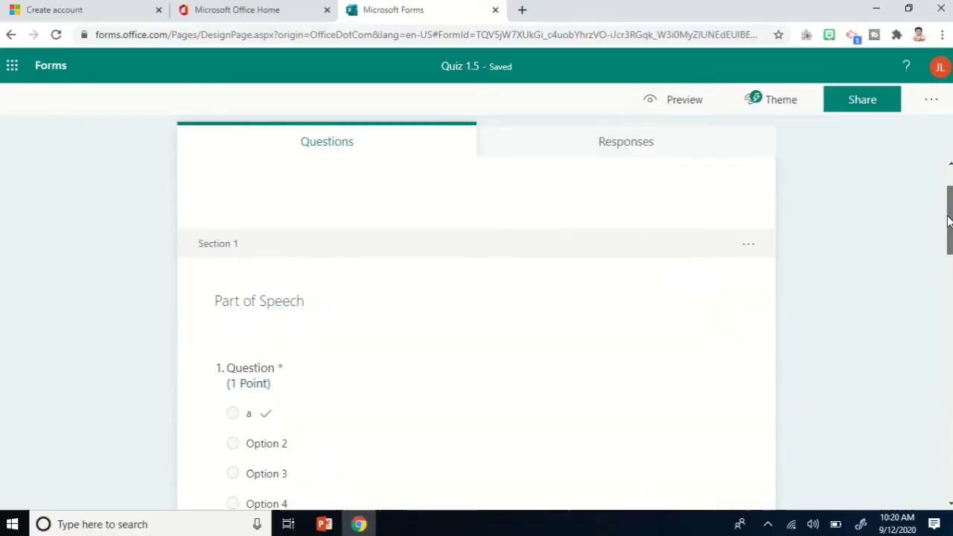
# Open the sharing options for the quiz and copy the response link restricted to people in the organization.
pyautogui.moveTo(948, 216); pyautogui.dragTo(947, 303)
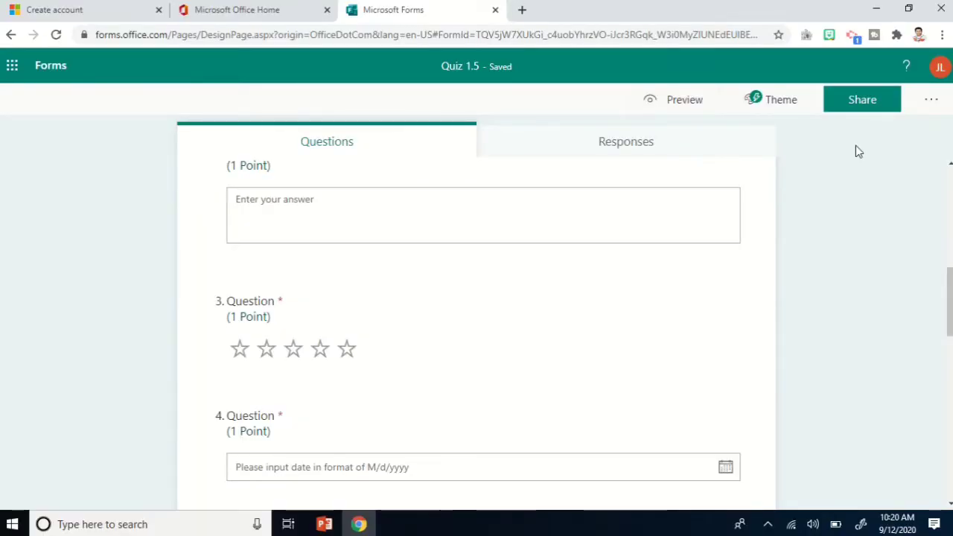
pyautogui.click(862, 106)
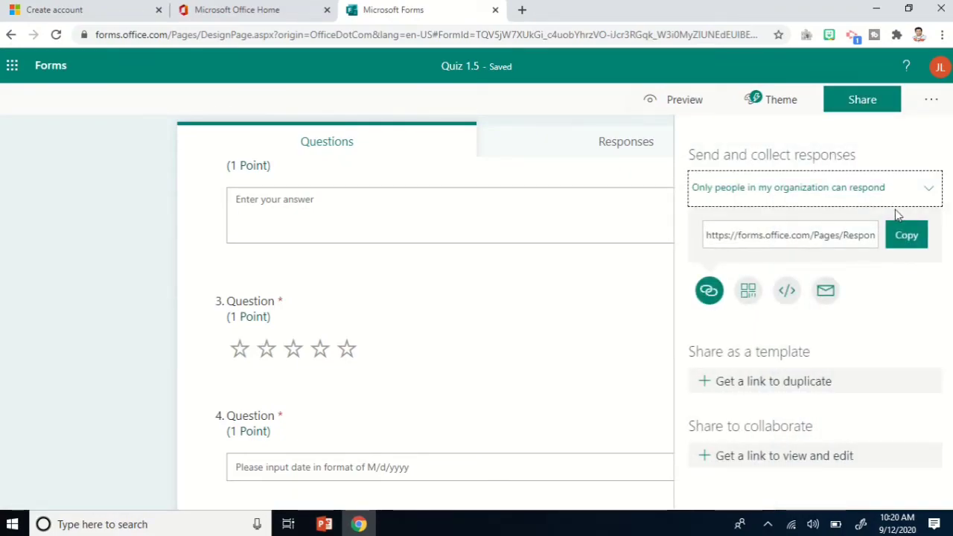
pyautogui.click(909, 240)
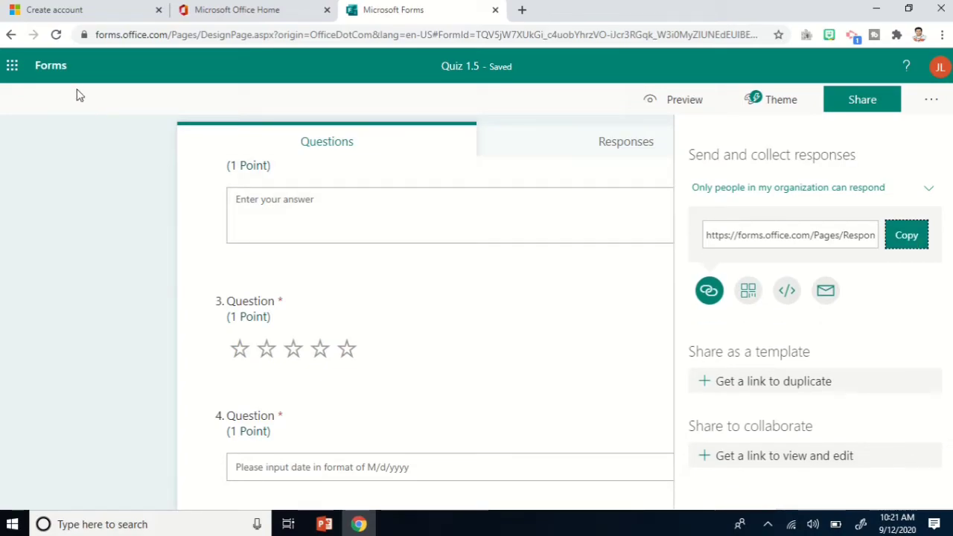
# Reopen Quiz 1.5 from the forms list and review its questions and sharing options.
pyautogui.click(53, 69)
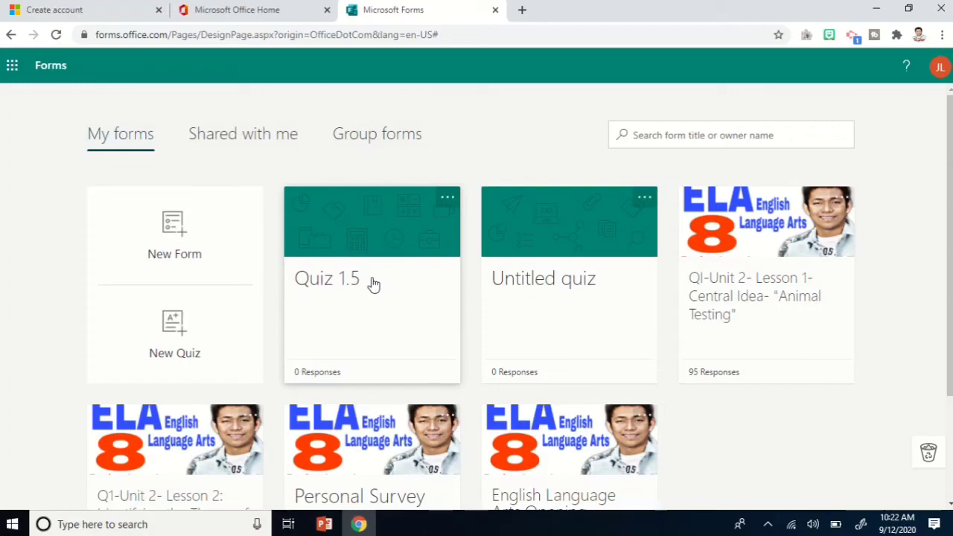
pyautogui.click(408, 236)
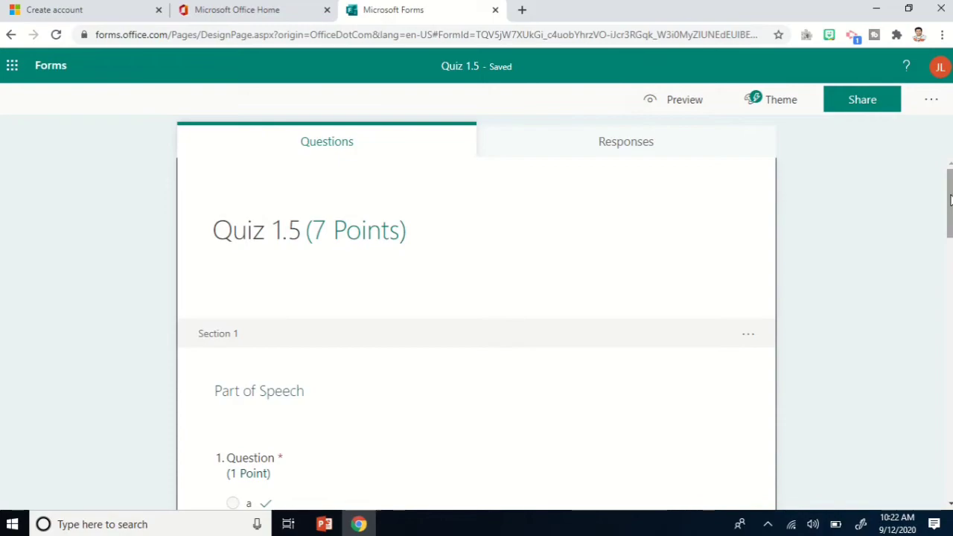
pyautogui.moveTo(951, 200); pyautogui.dragTo(951, 463)
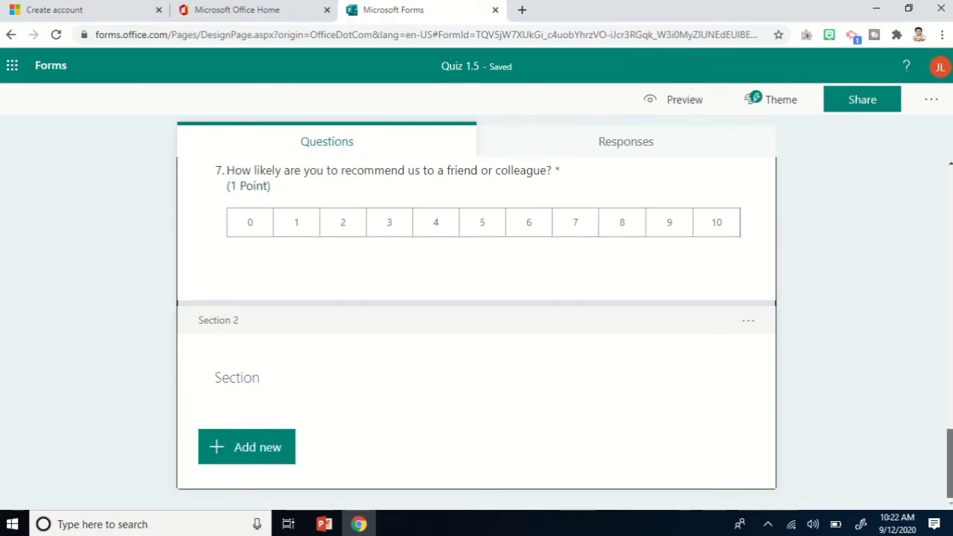
pyautogui.press('Home')
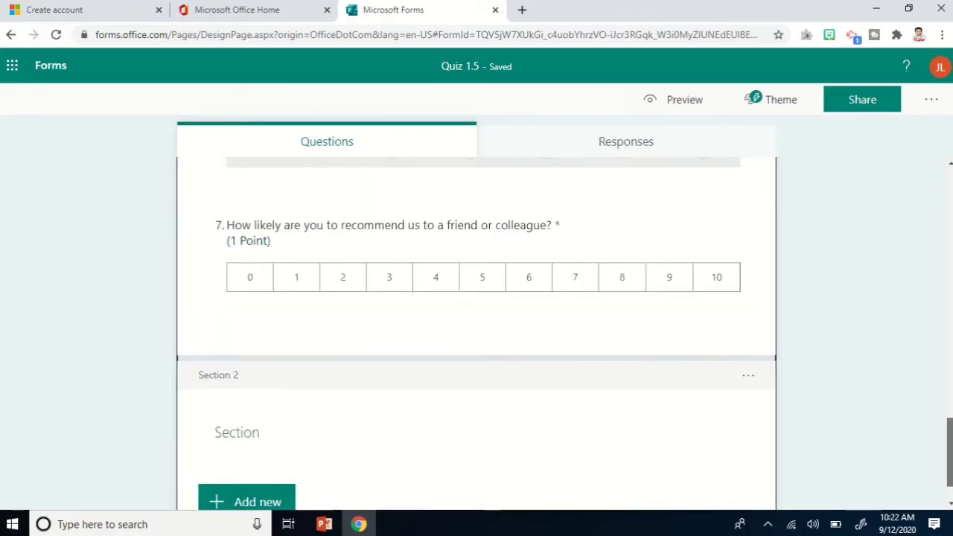
pyautogui.click(867, 104)
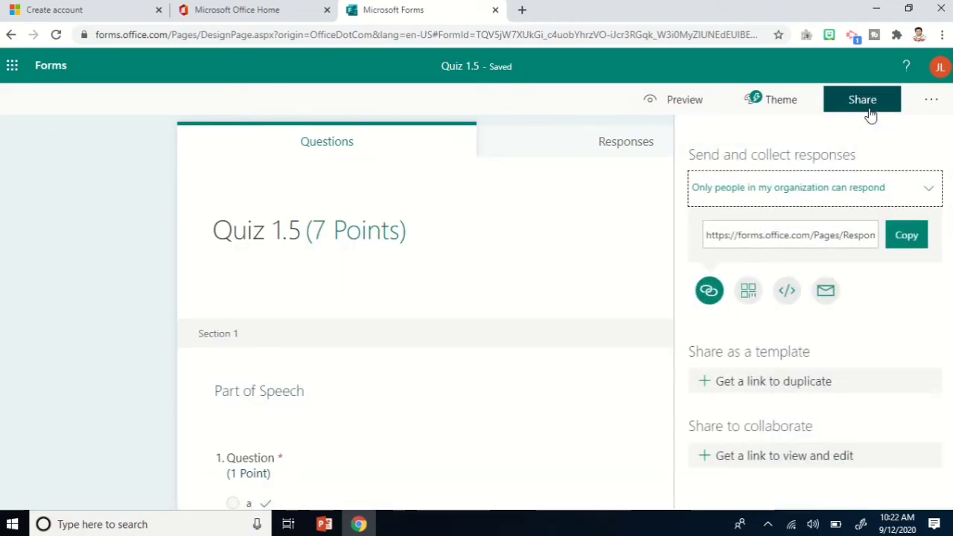
# Open the "QI-Unit 2- Lesson 1- Central Idea- "Animal Testing"" quiz from the forms list and show its responses for answer review.
pyautogui.click(51, 65)
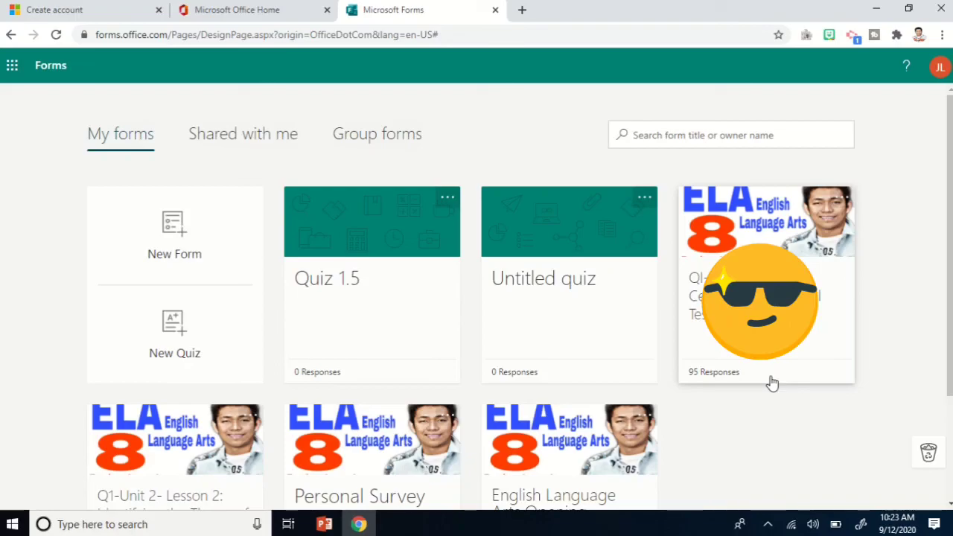
pyautogui.click(761, 318)
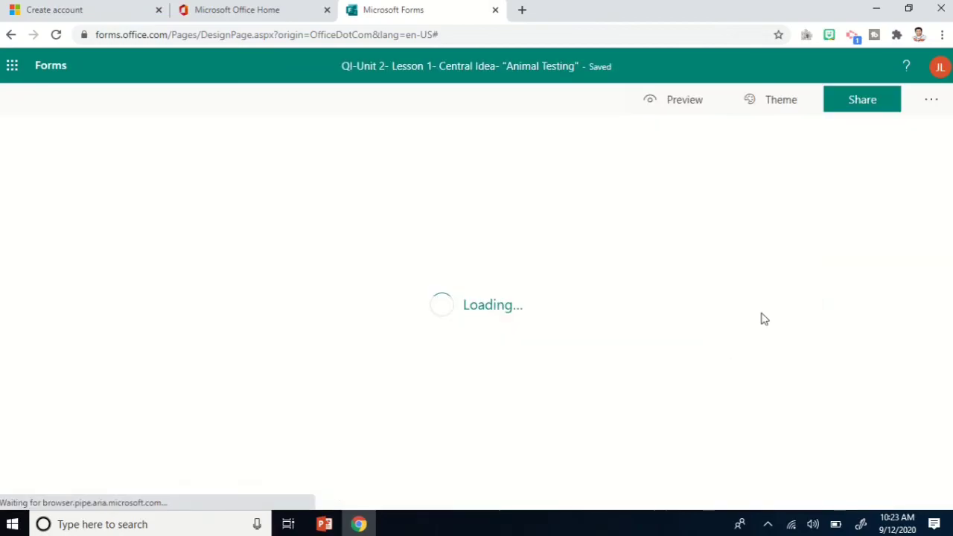
pyautogui.click(611, 143)
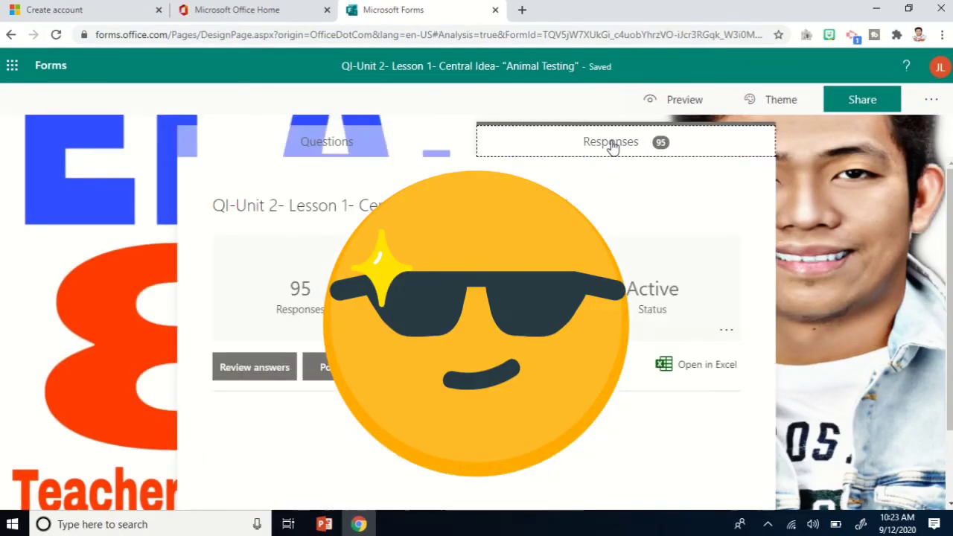
pyautogui.click(238, 367)
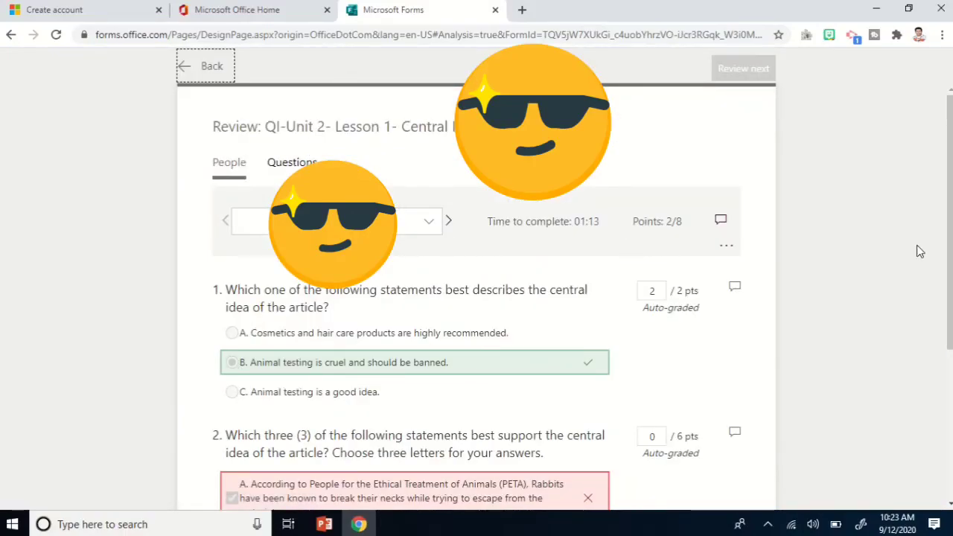
# Examine the answers, completion time and points of several respondents one after another in the People review.
pyautogui.scroll(-3, 918, 249)
pyautogui.scroll(3, 537, 319)
pyautogui.click(449, 222)
pyautogui.click(449, 222)
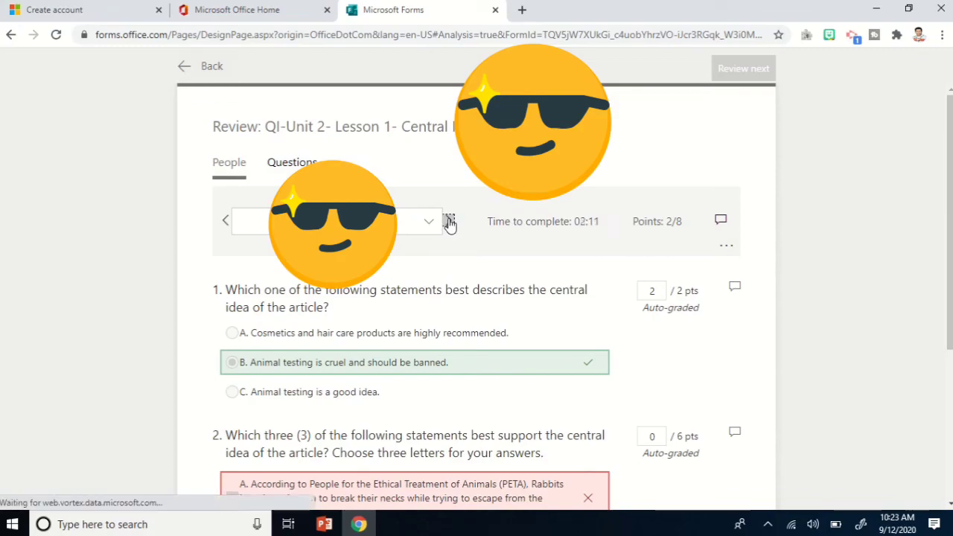
pyautogui.click(449, 222)
pyautogui.click(450, 222)
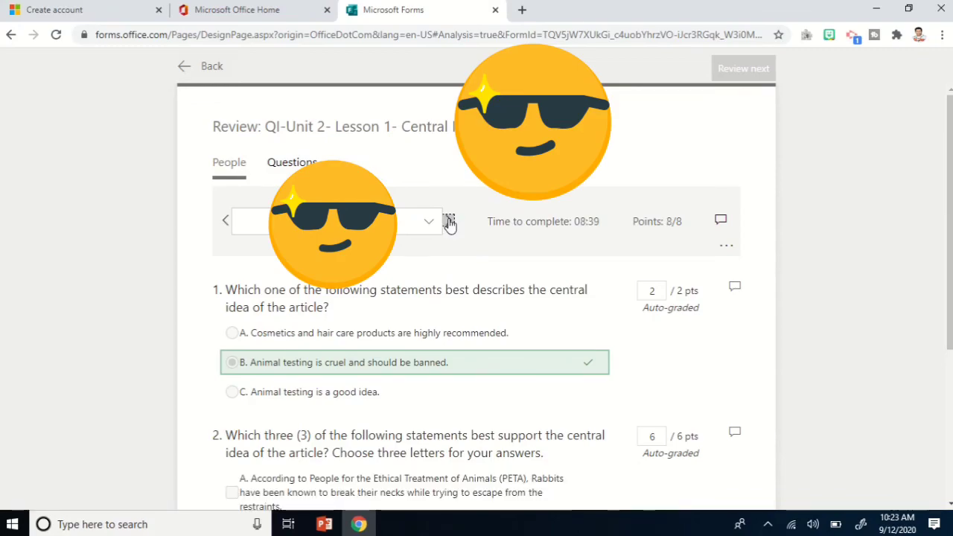
pyautogui.click(449, 222)
pyautogui.click(450, 222)
pyautogui.click(449, 221)
pyautogui.click(449, 221)
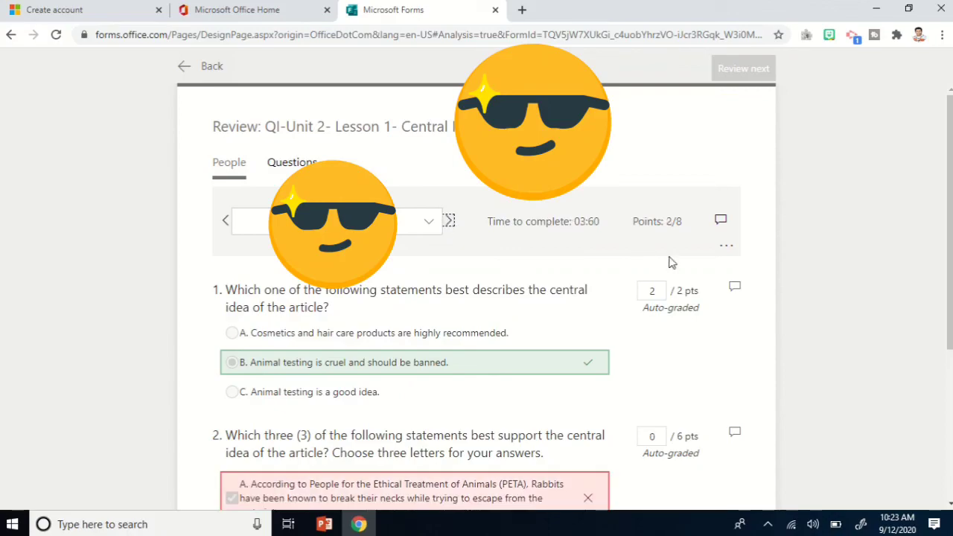